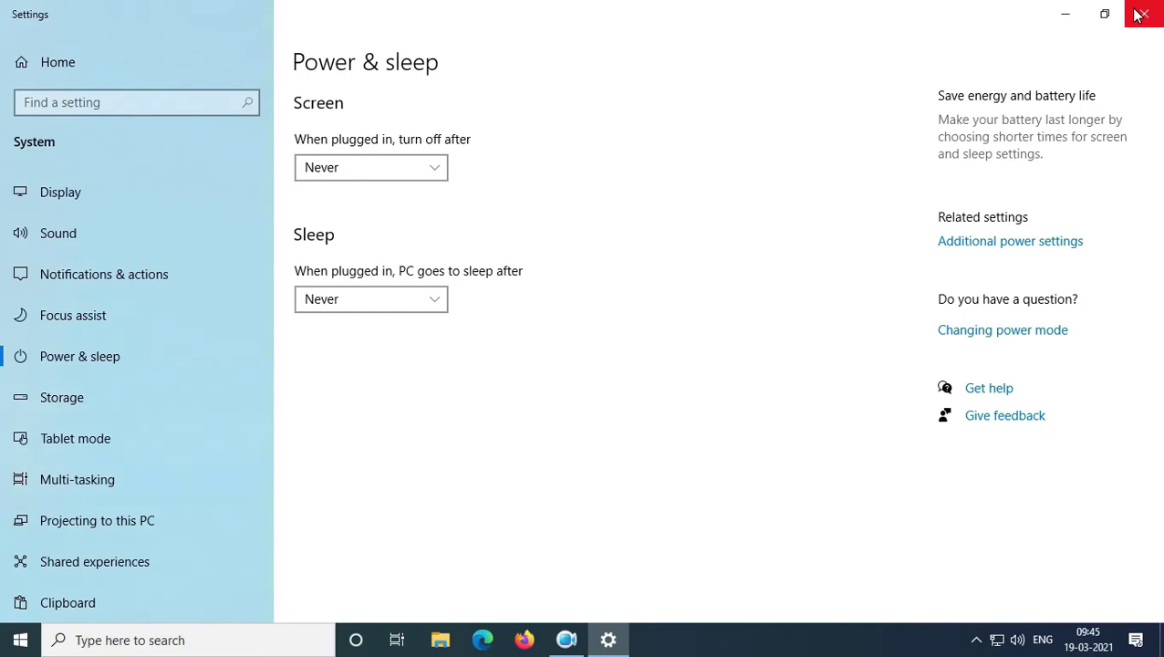
Close the Power & sleep settings and show the start-up programs in Task Manager.
click(1142, 15)
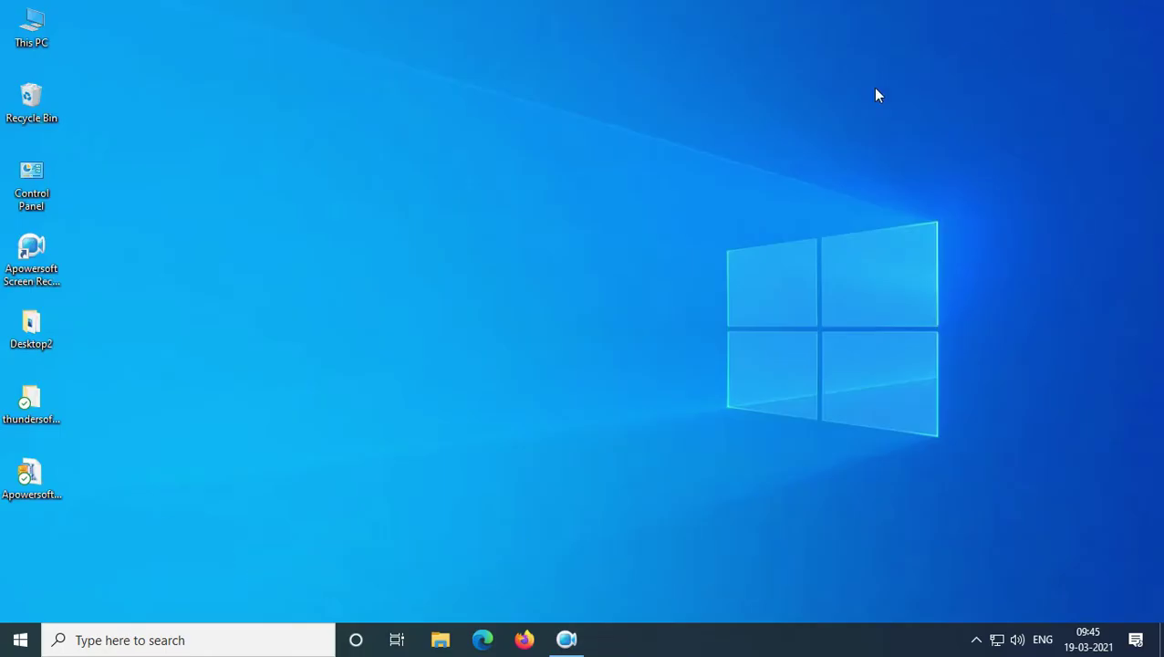
right_click(719, 647)
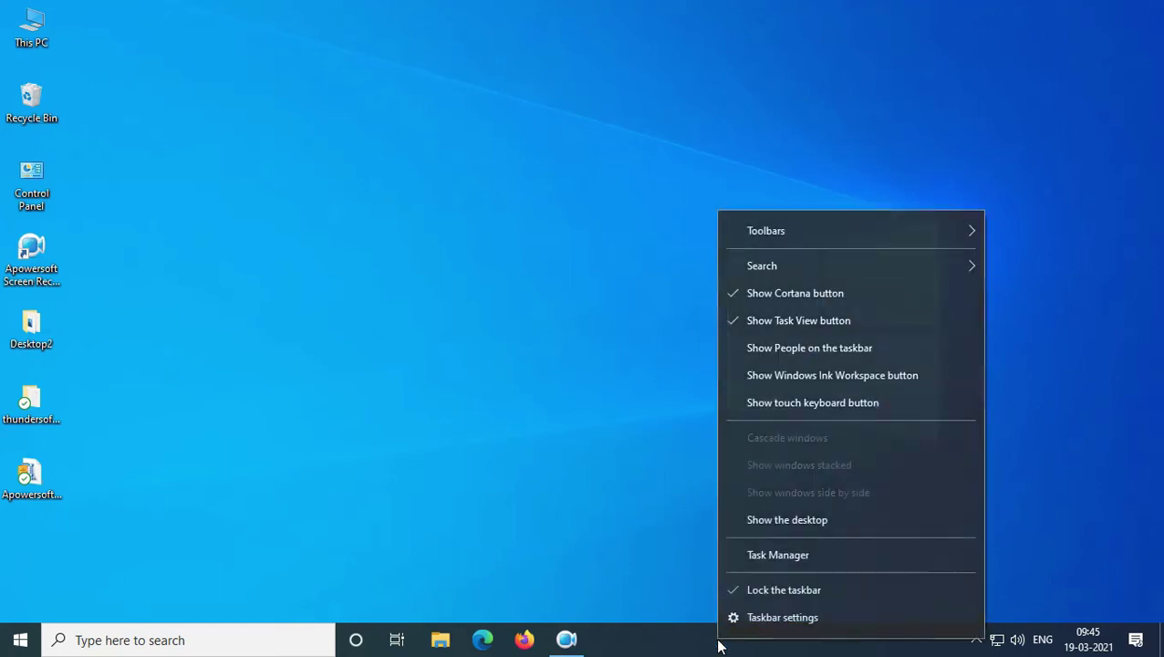
click(783, 560)
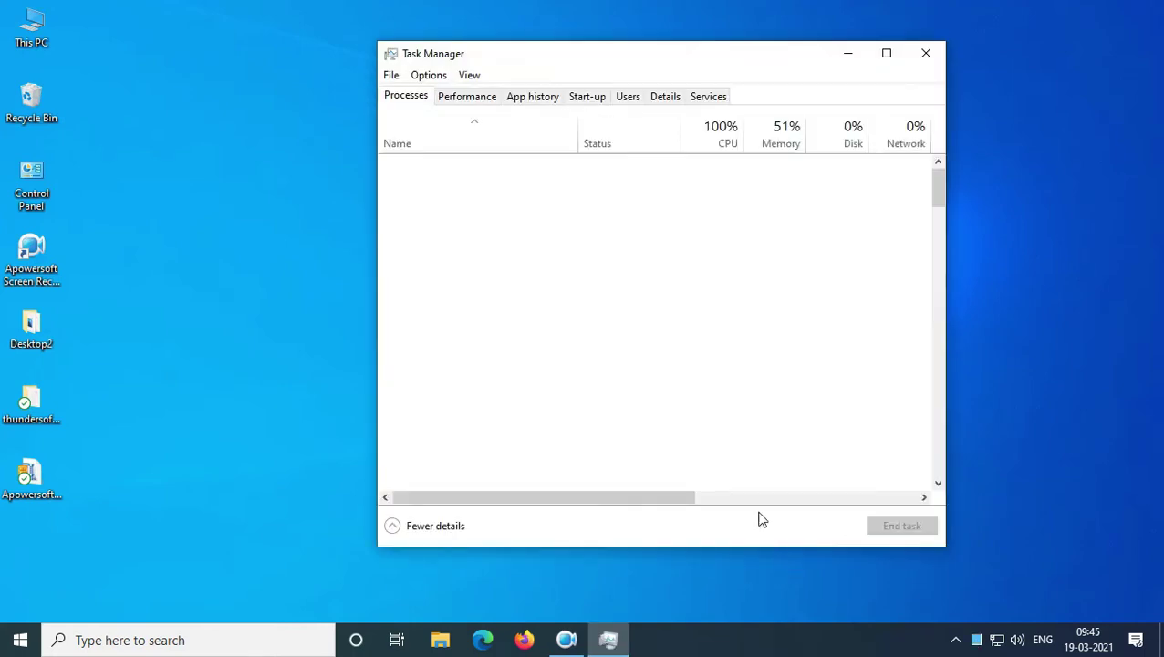
click(592, 102)
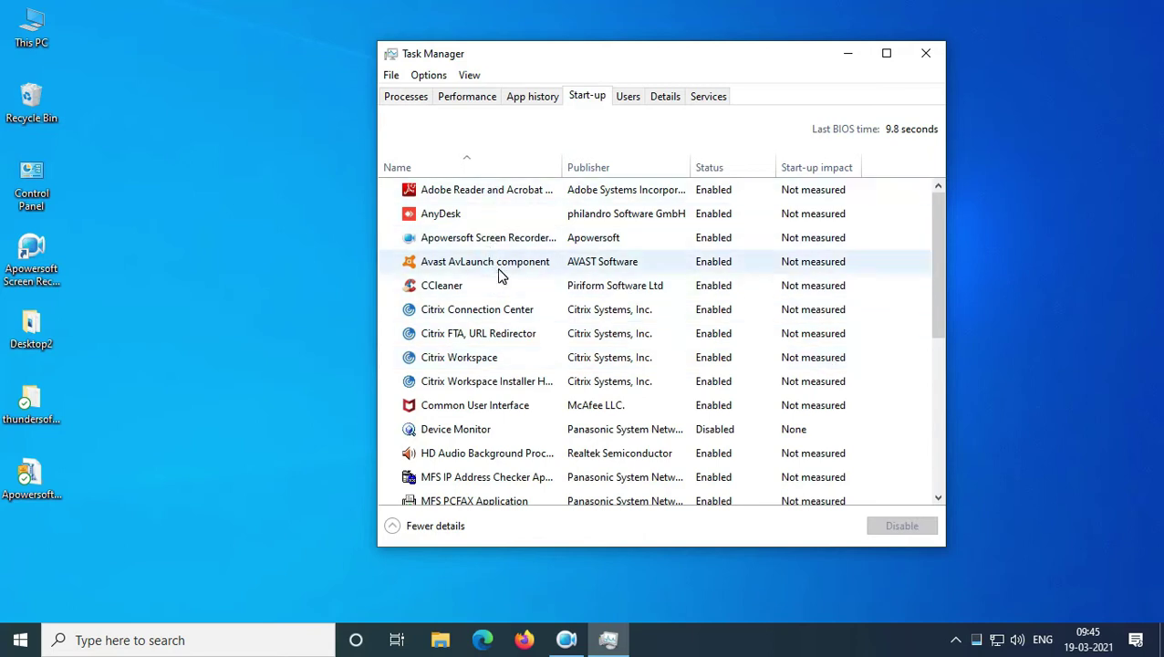
Disable the MFS IP Address Checker and MFS PCFAX Application start-up entries.
scroll(535, 336, down, 1)
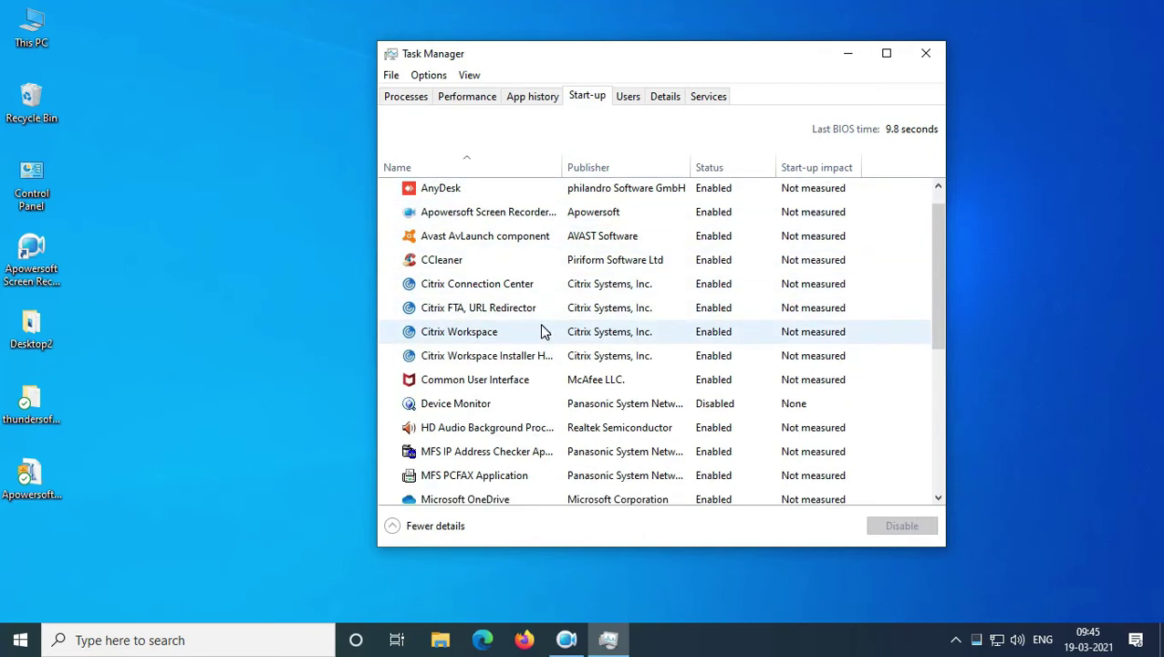
scroll(545, 336, down, 2)
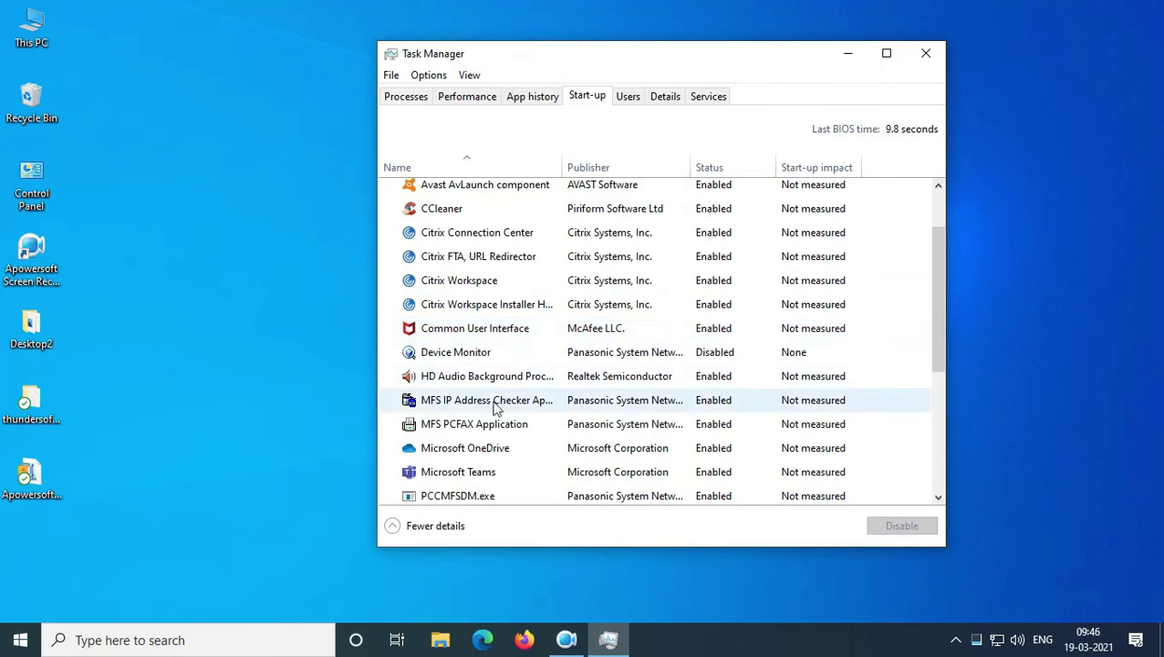
scroll(495, 412, down, 1)
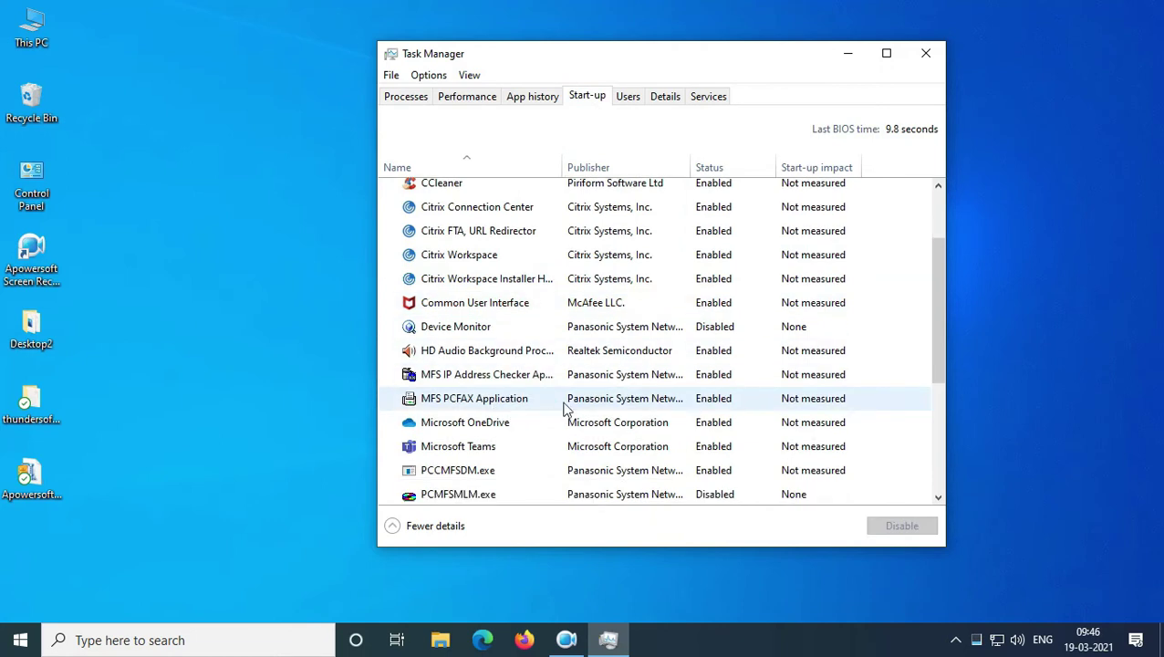
click(504, 377)
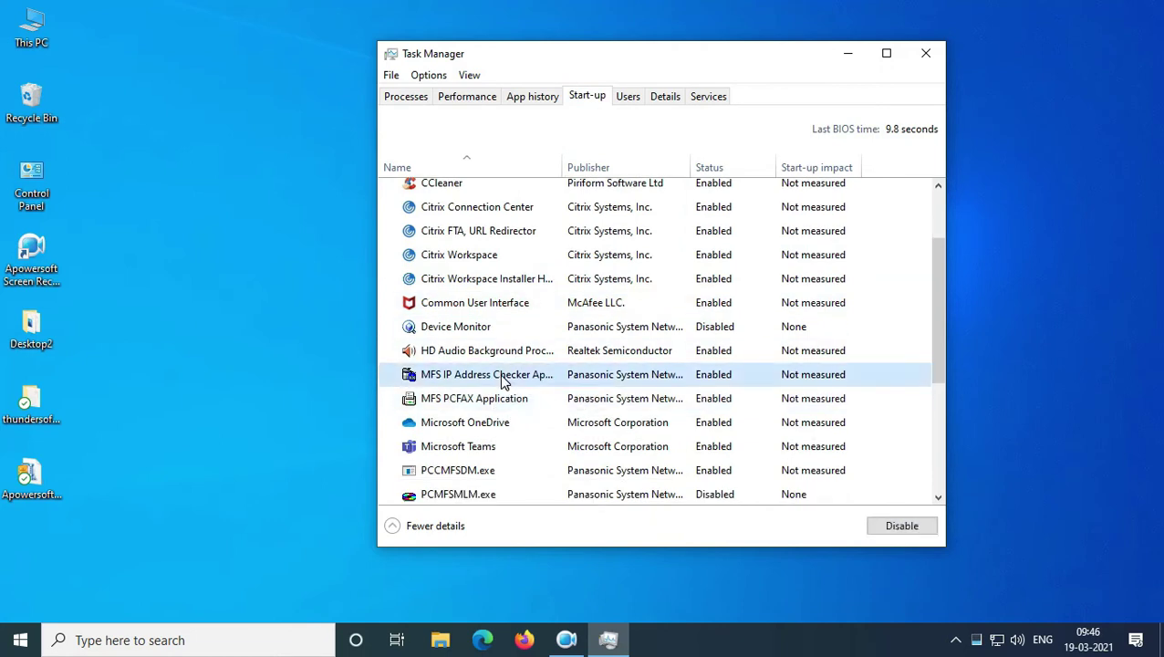
click(890, 529)
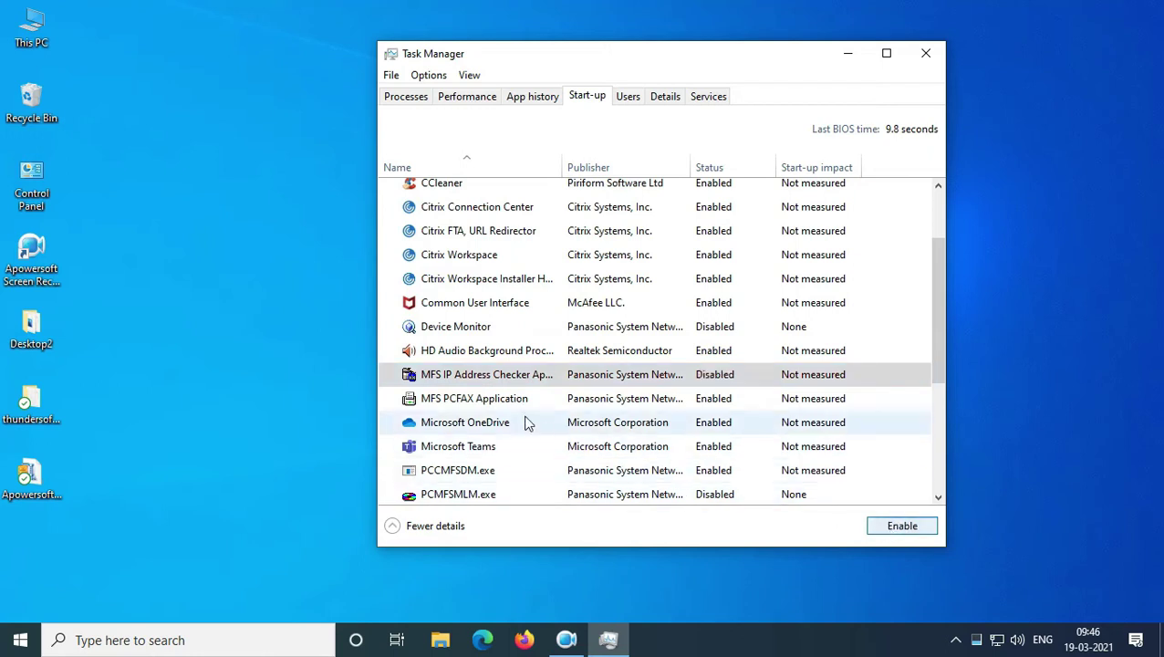
click(485, 405)
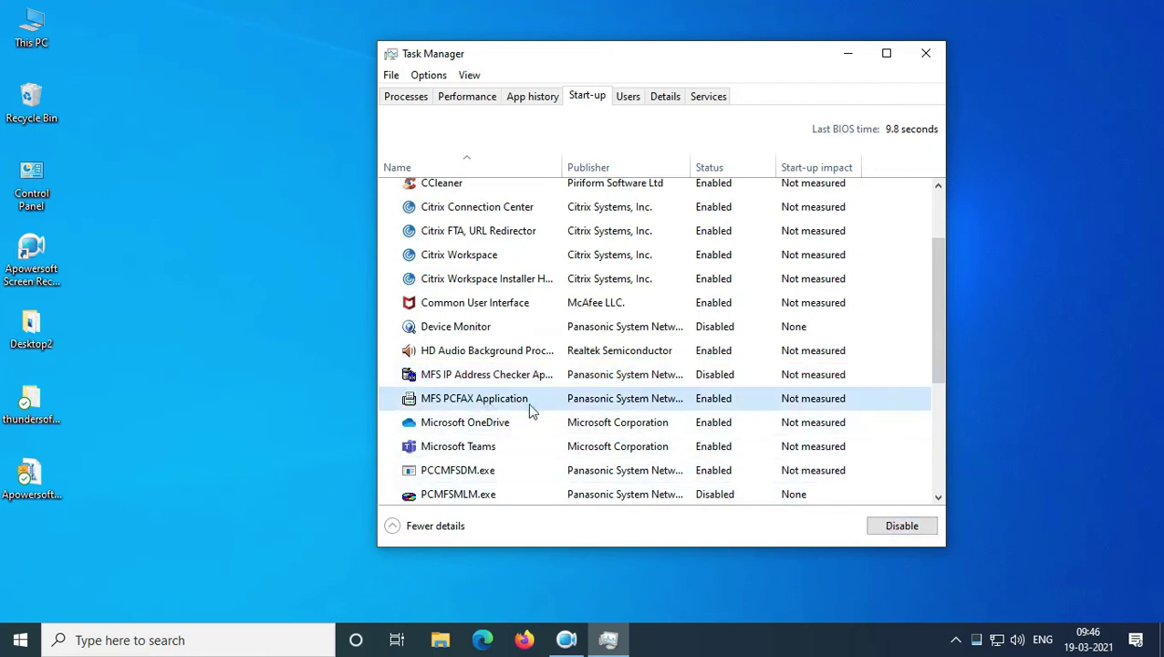
click(899, 528)
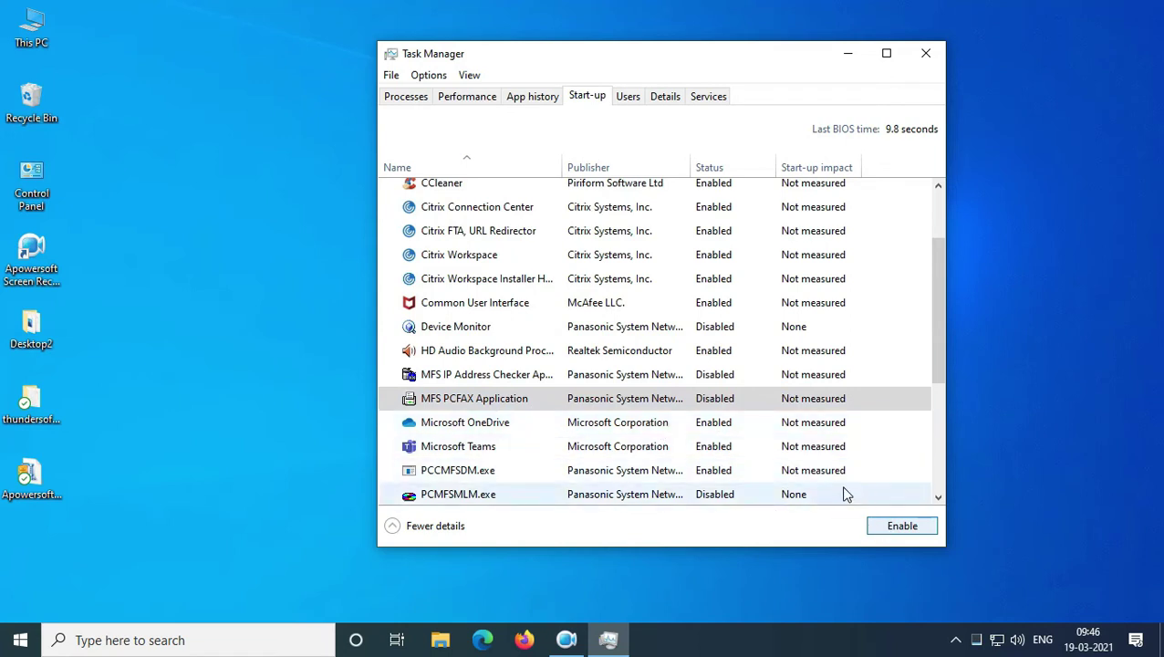
Review the remaining start-up entries, including Skype, Update, Wondershare Studio and Your Phone, and close Task Manager.
drag(941, 370, 941, 478)
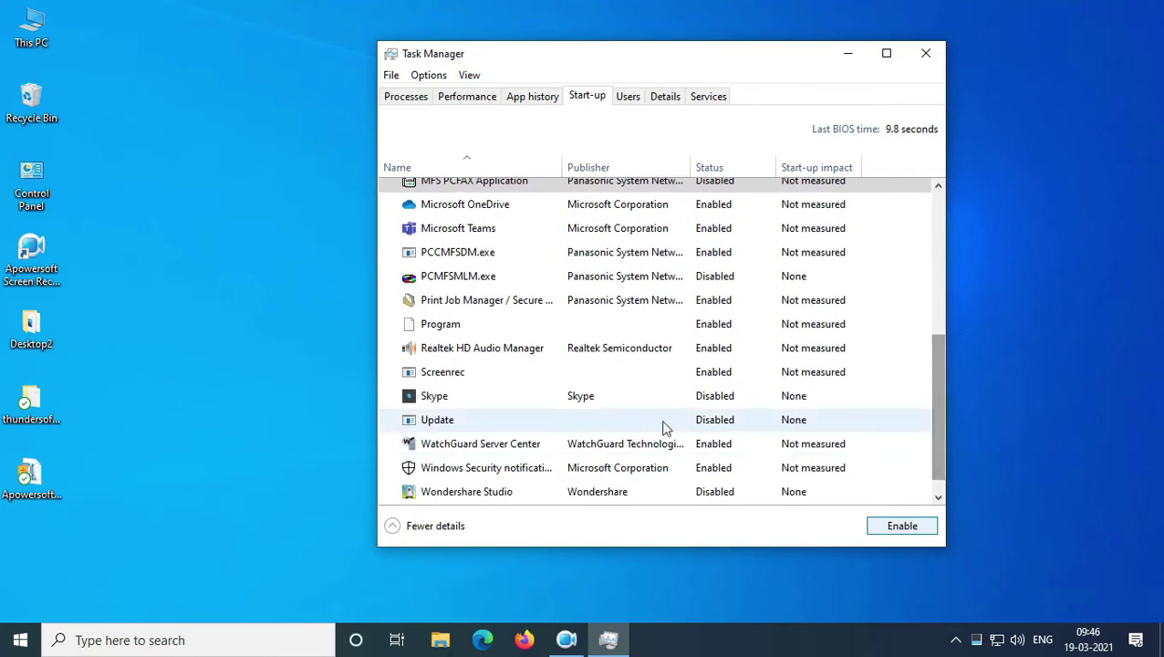
click(439, 405)
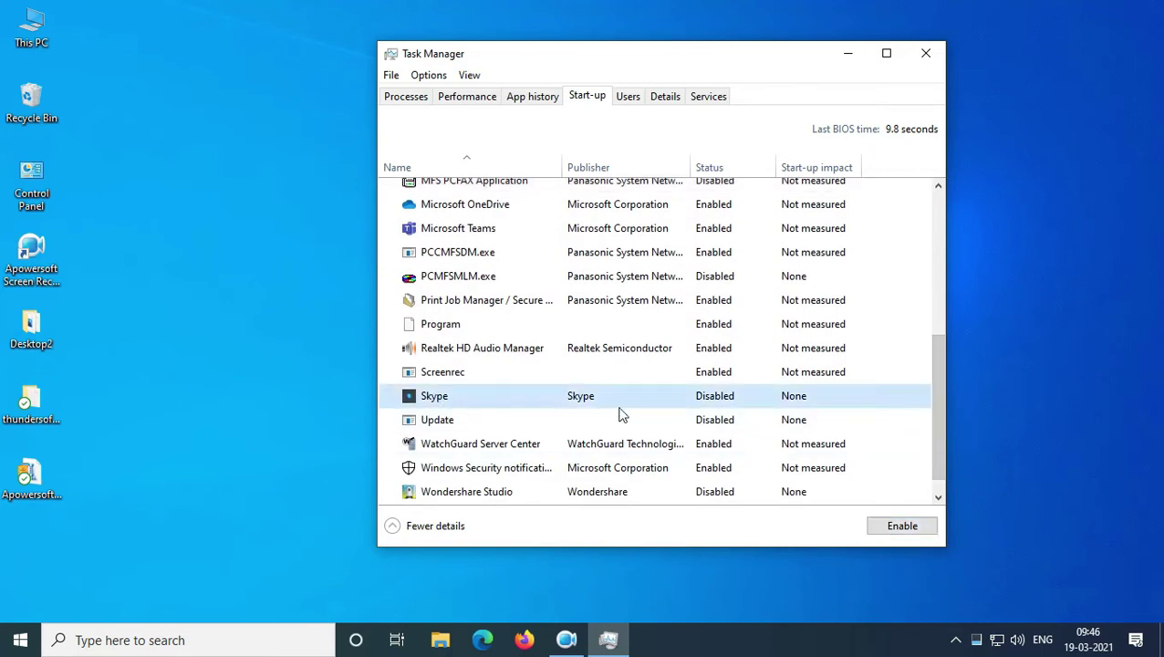
click(451, 427)
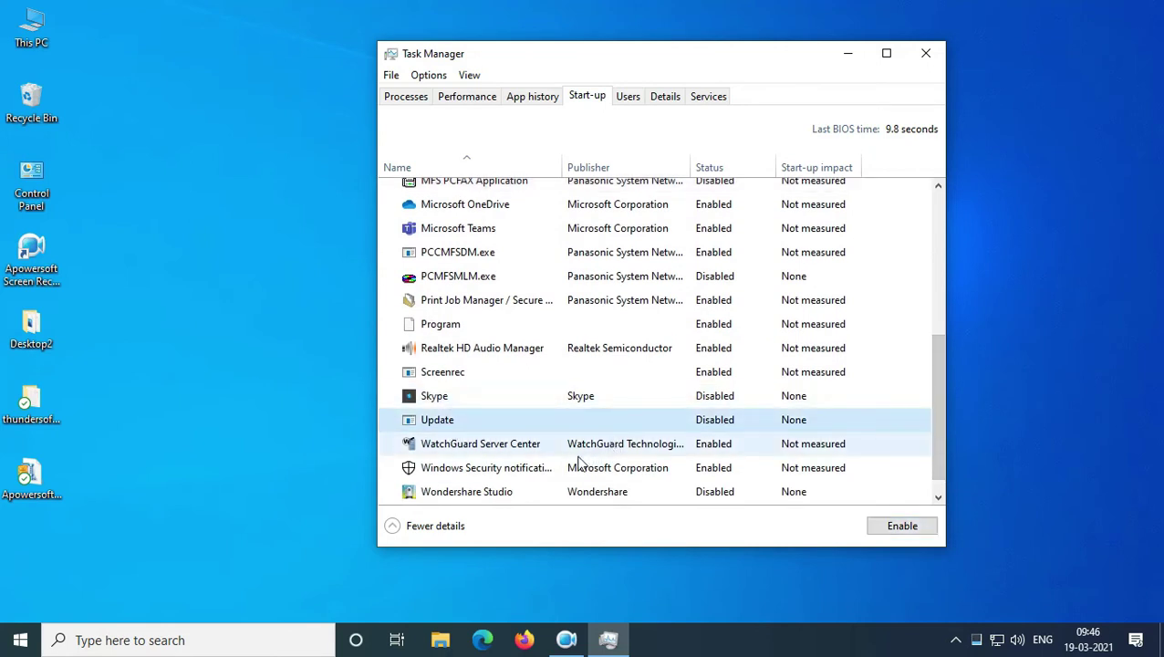
scroll(578, 463, down, 1)
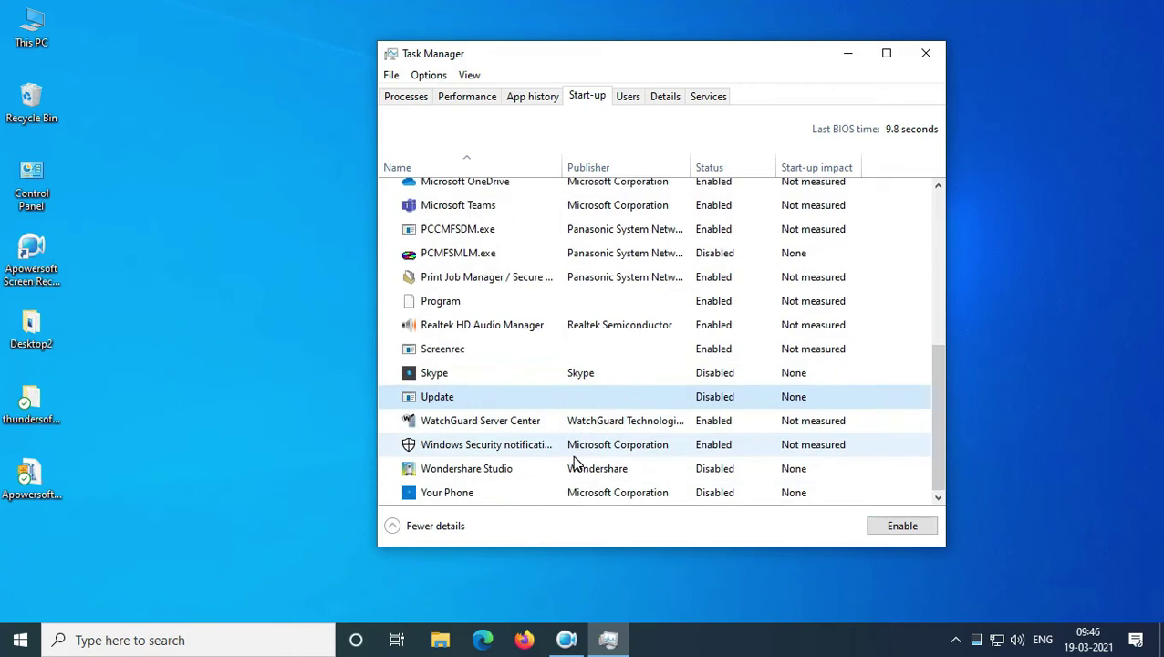
click(504, 468)
click(472, 494)
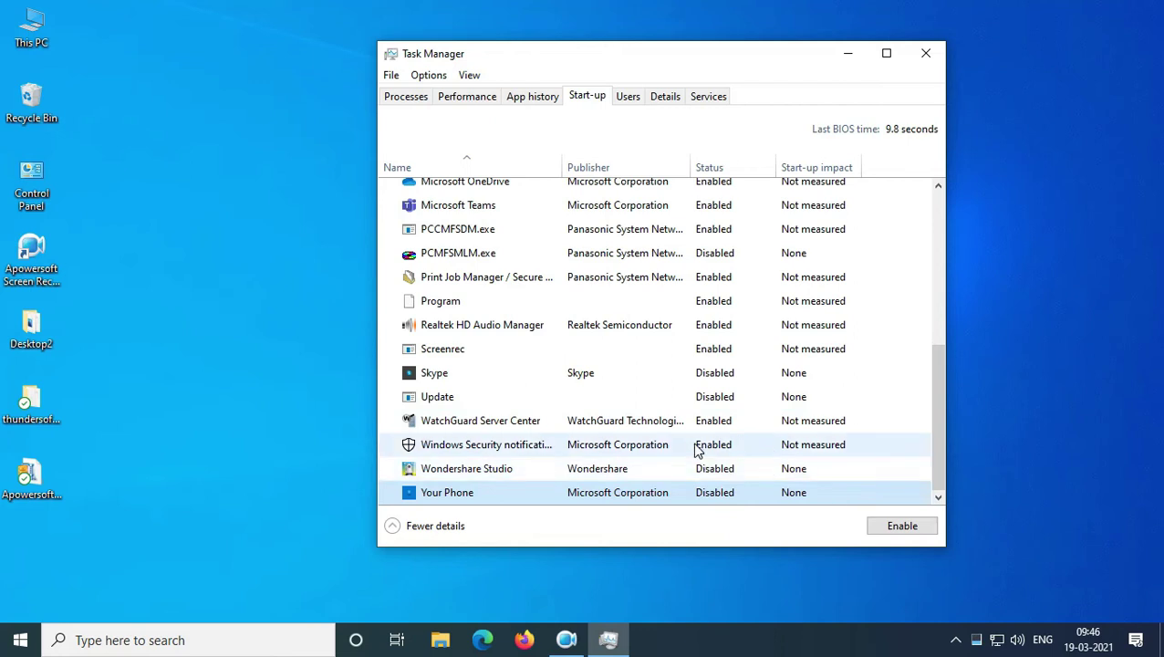
click(928, 56)
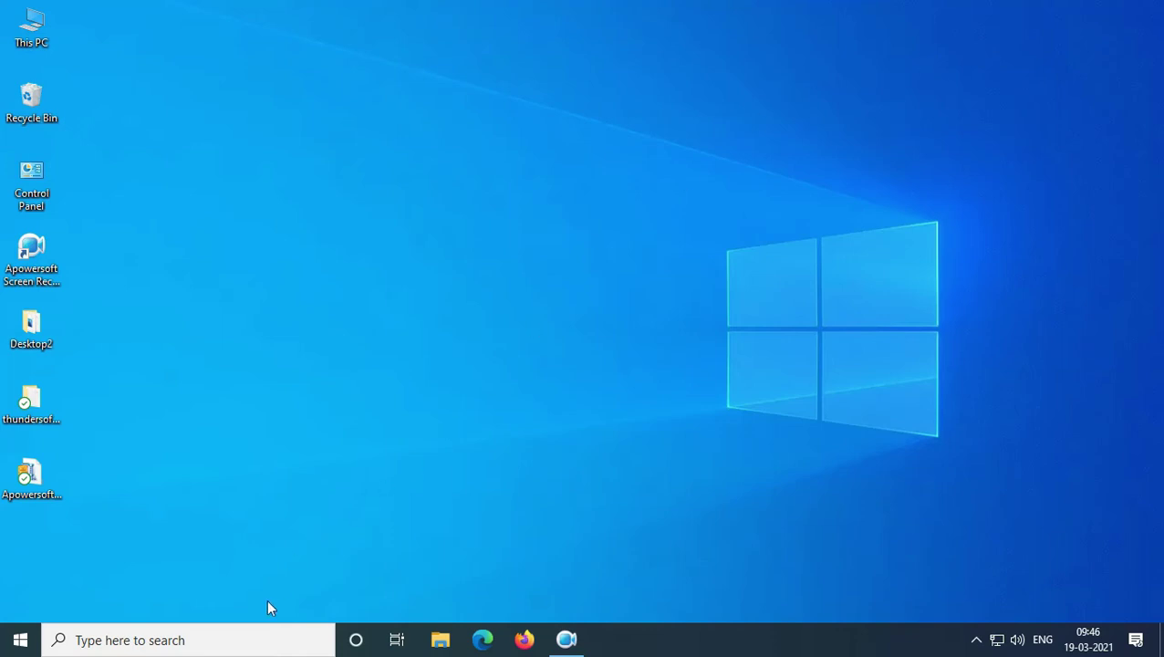
Search for Defragment and Optimise Drives, open it and analyse the C: drive.
click(242, 640)
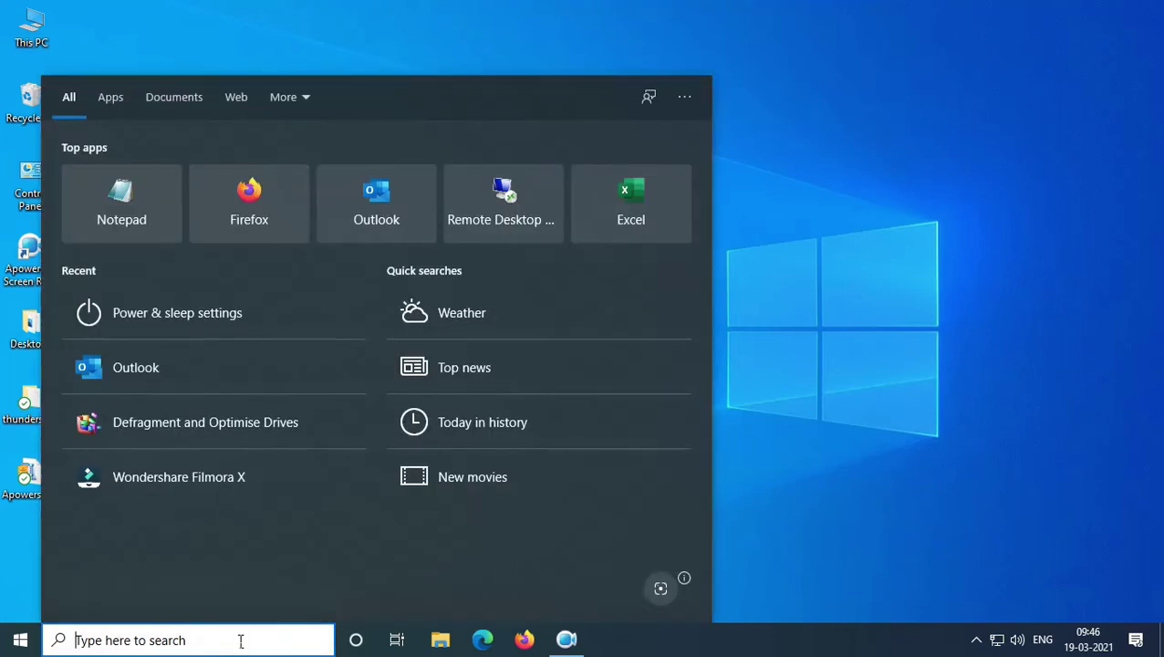
text(defar)
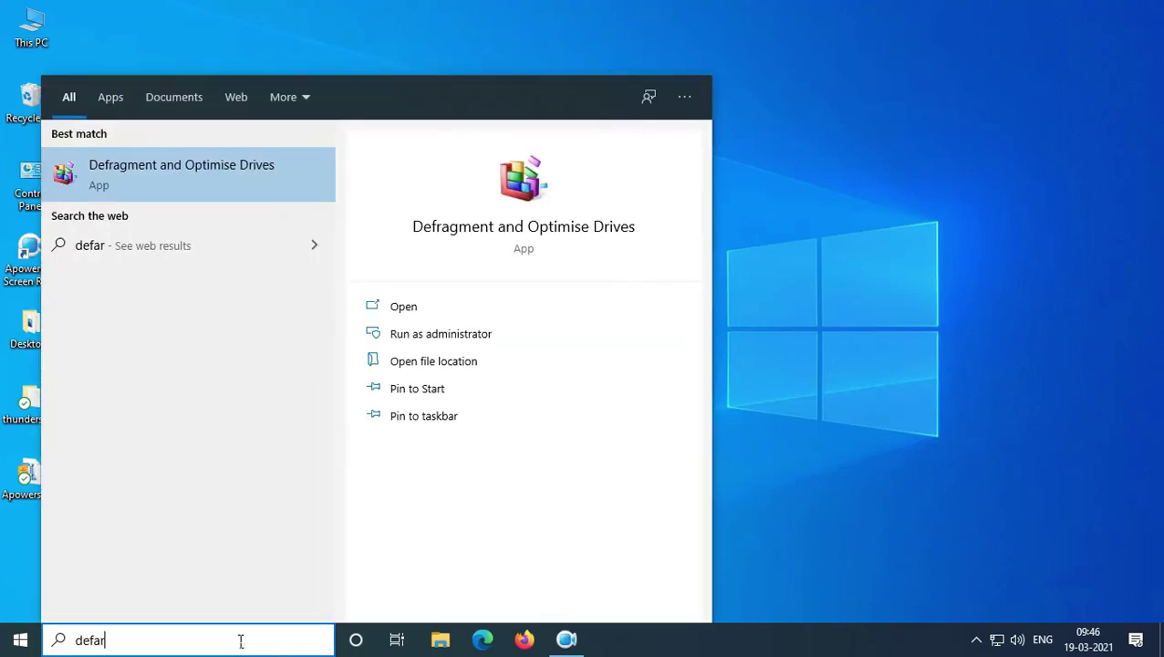
click(166, 185)
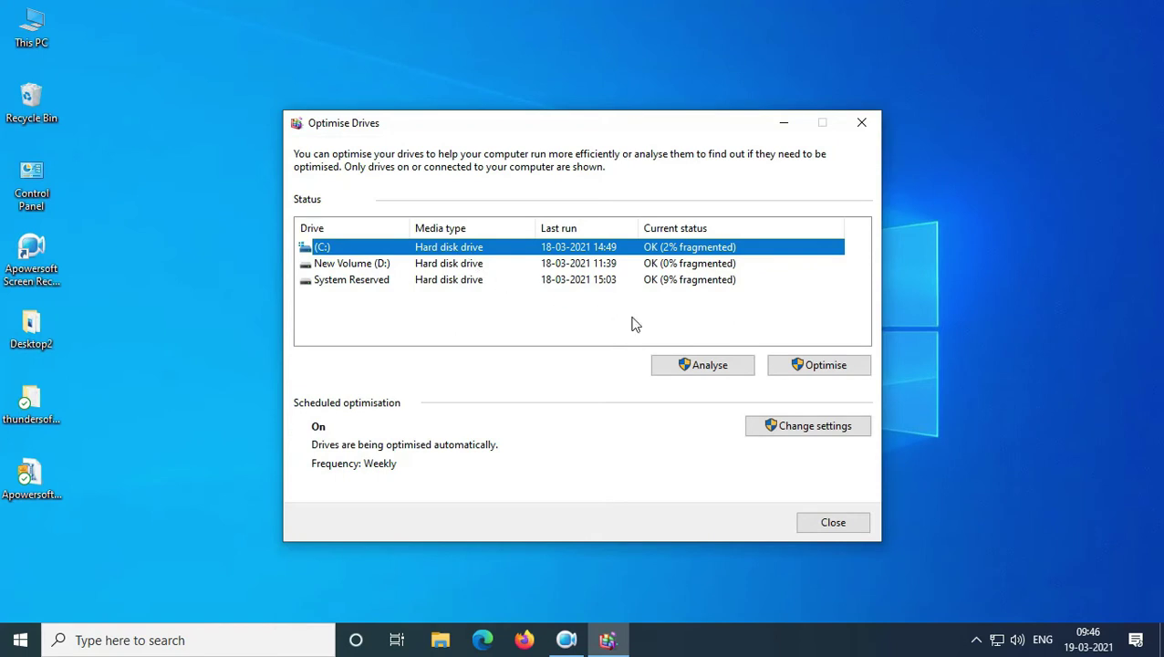
click(736, 367)
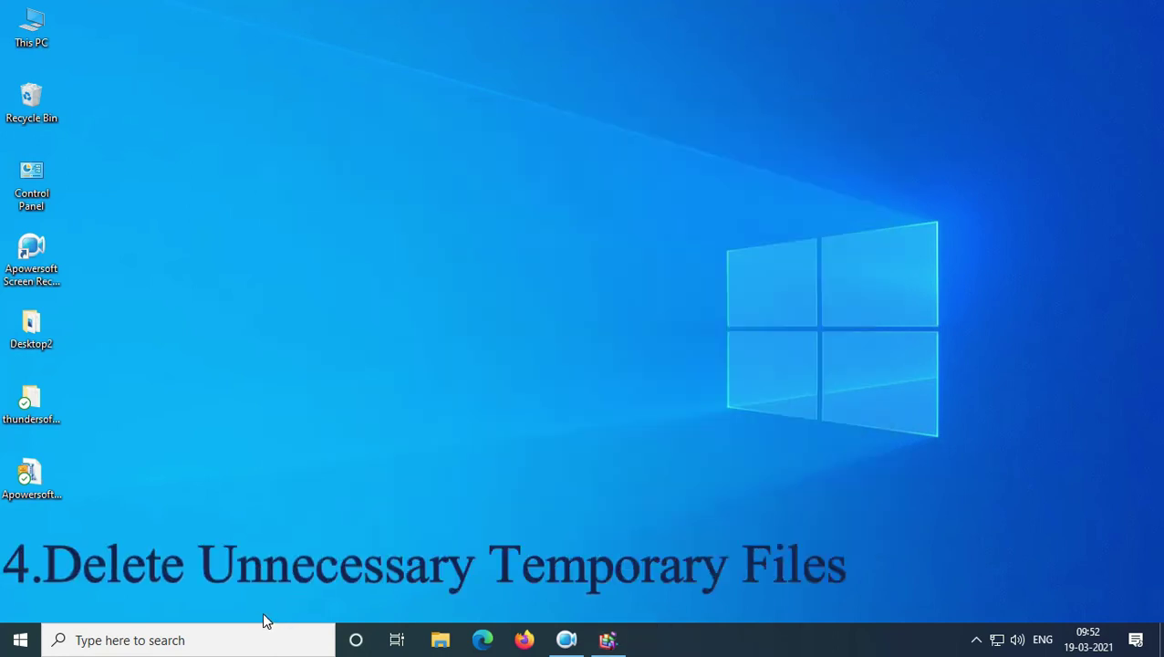
Open the user's temporary files folder with the Run command %temp%.
key(super+r)
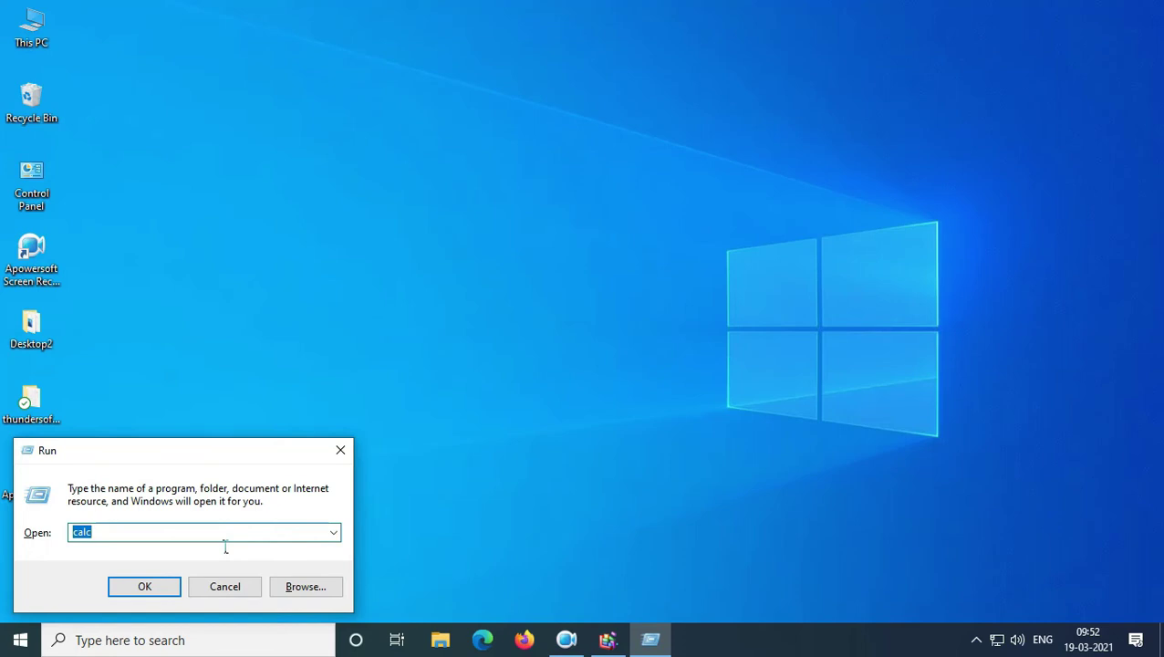
text(%)
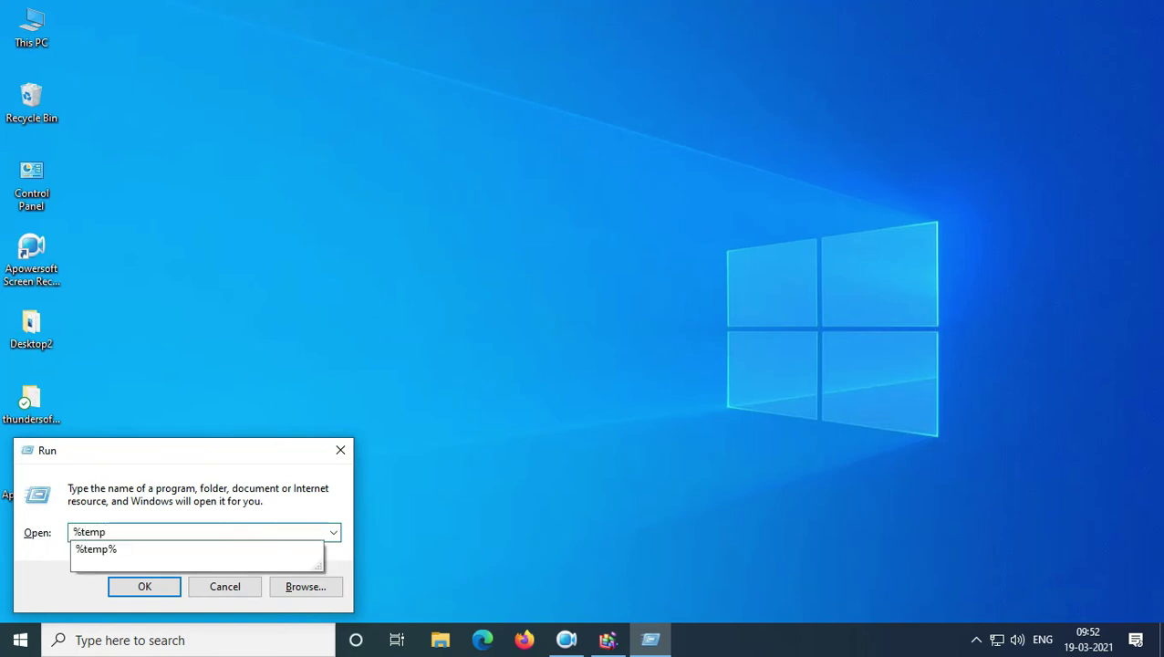
text(temp)
click(225, 549)
key(Return)
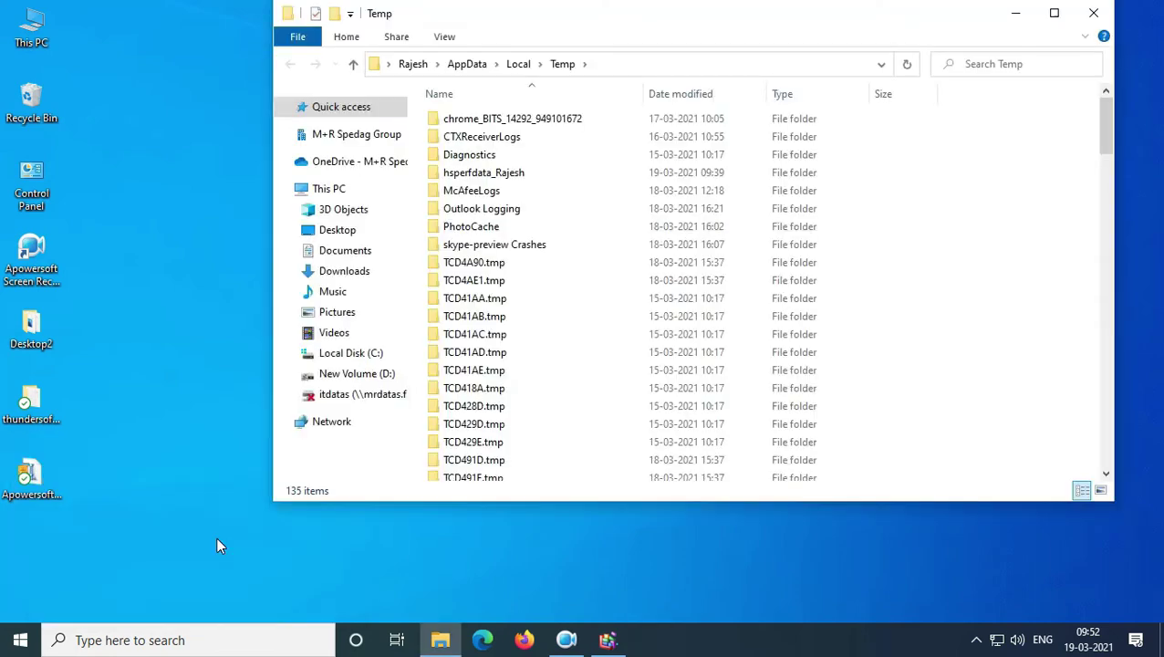
Delete all items in the user's Temp folder, retry the file in use once, dismiss the prompt and close the folder.
click(482, 341)
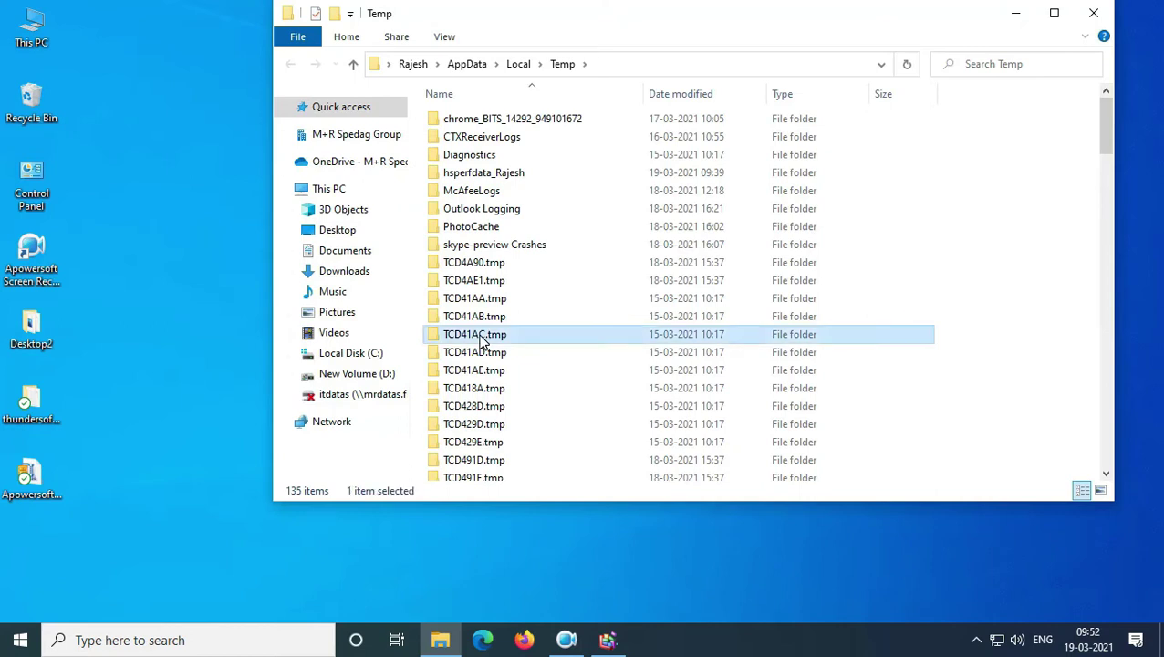
key(ctrl+a)
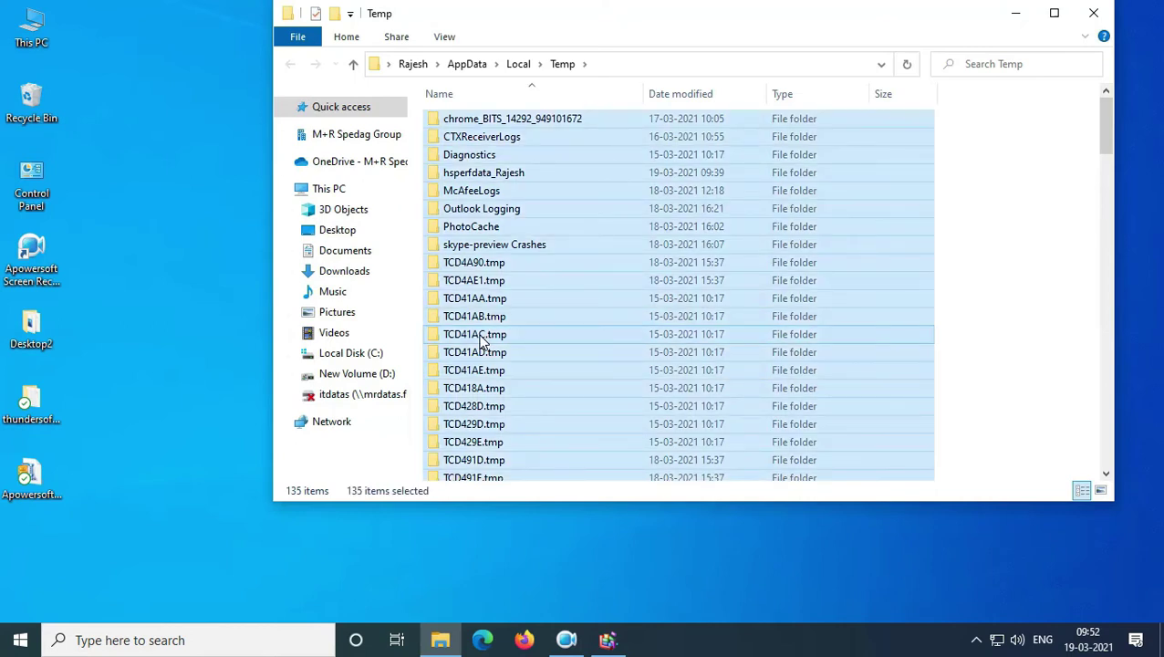
key(Delete)
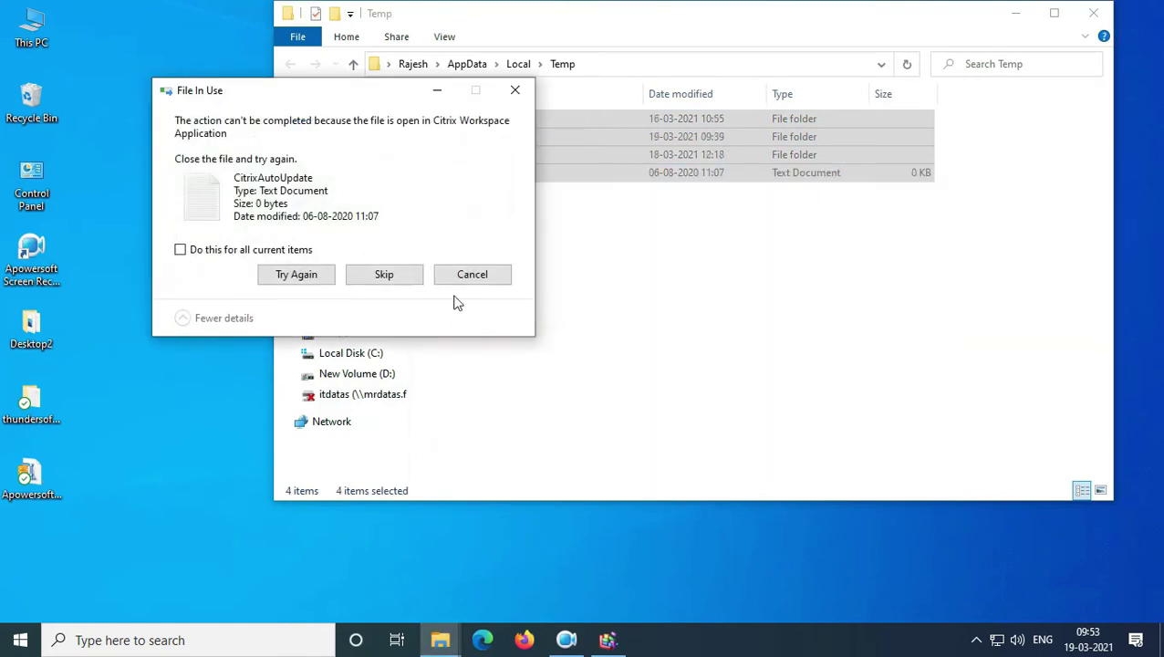
click(320, 278)
click(515, 90)
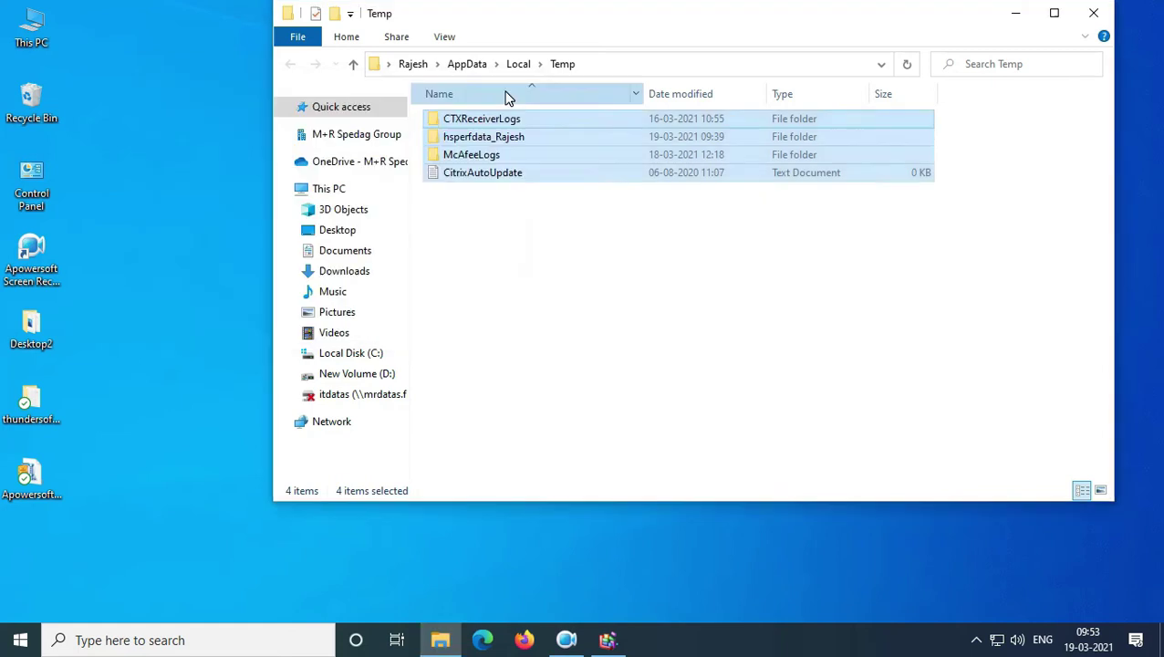
click(1094, 15)
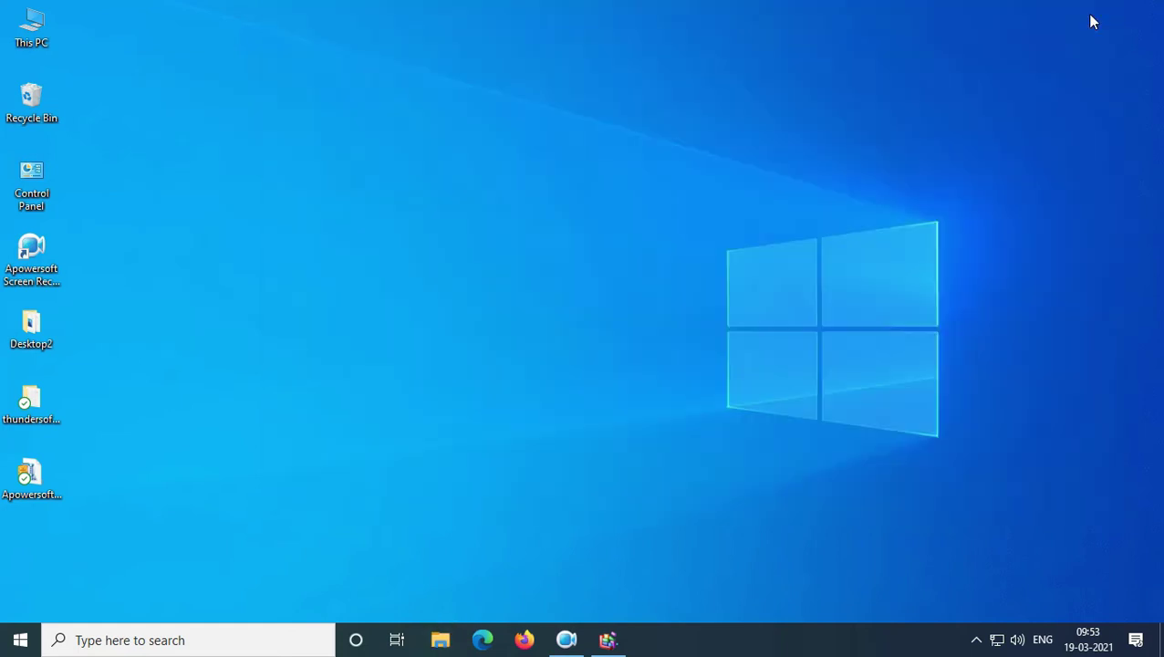
Open the Windows Temp folder on the C: drive with the Run command temp.
key(super+r)
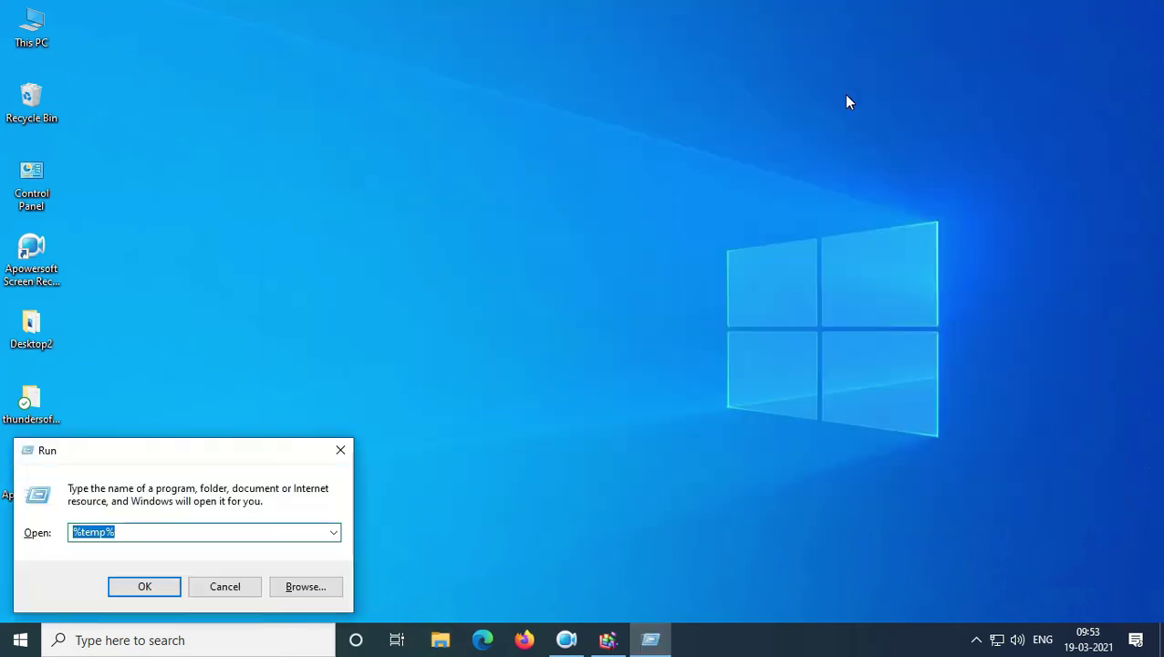
text(temp)
key(Return)
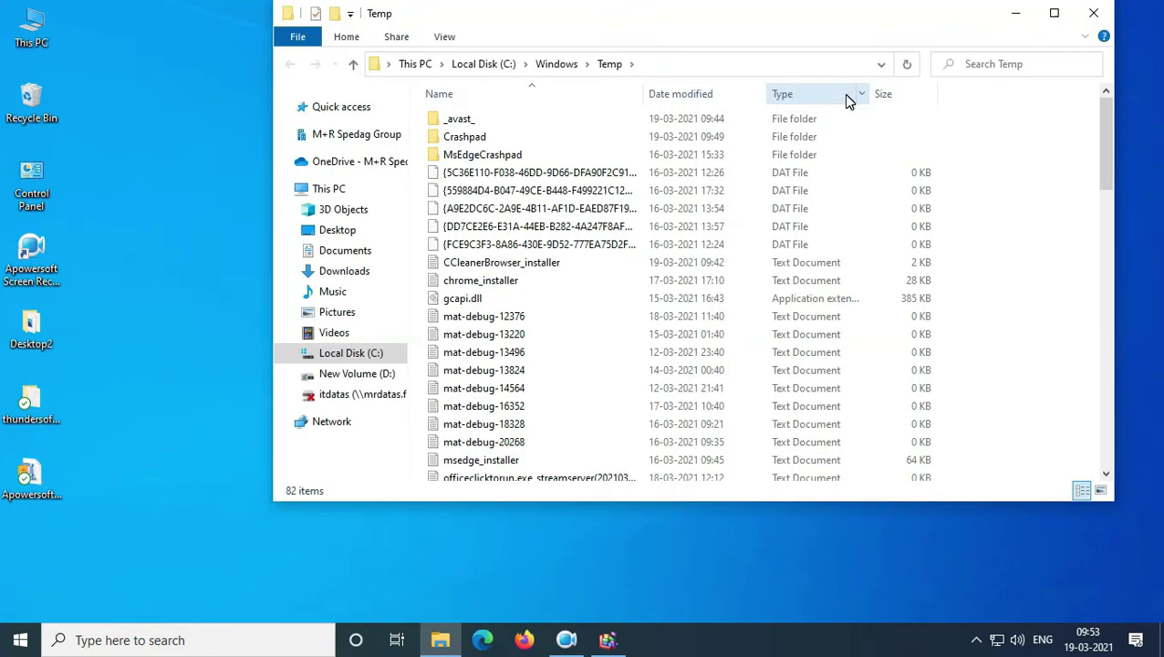
Delete all items in the Windows Temp folder, retry the file in use once, dismiss the prompt and close the folder.
key(ctrl+a)
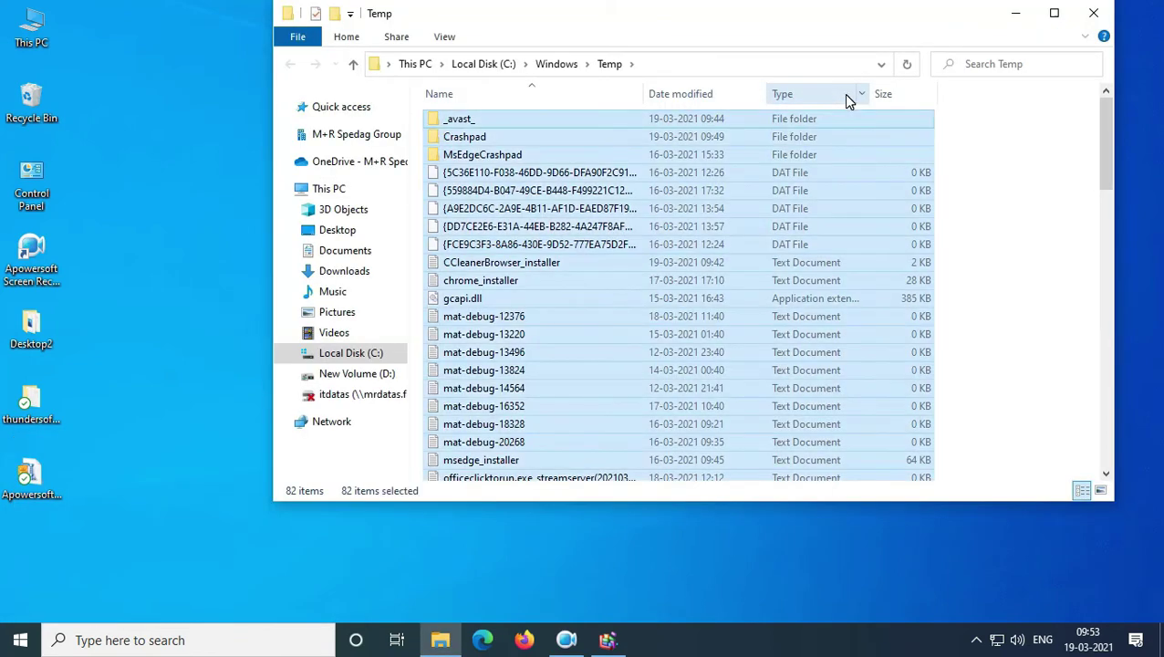
key(Delete)
right_click(598, 198)
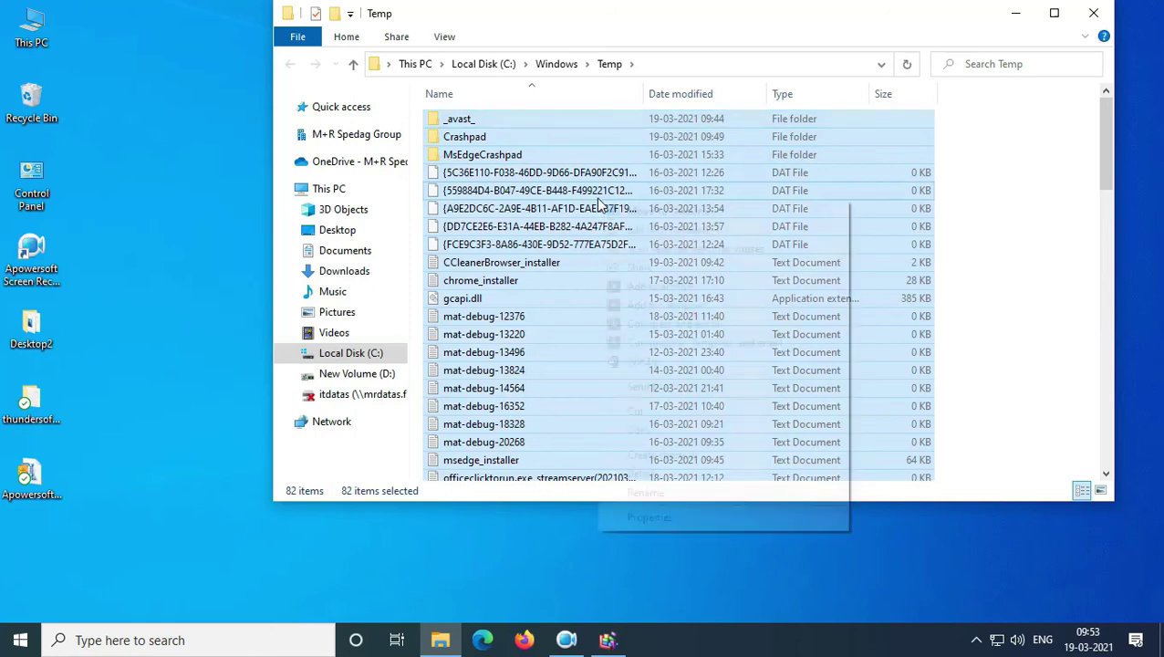
click(671, 476)
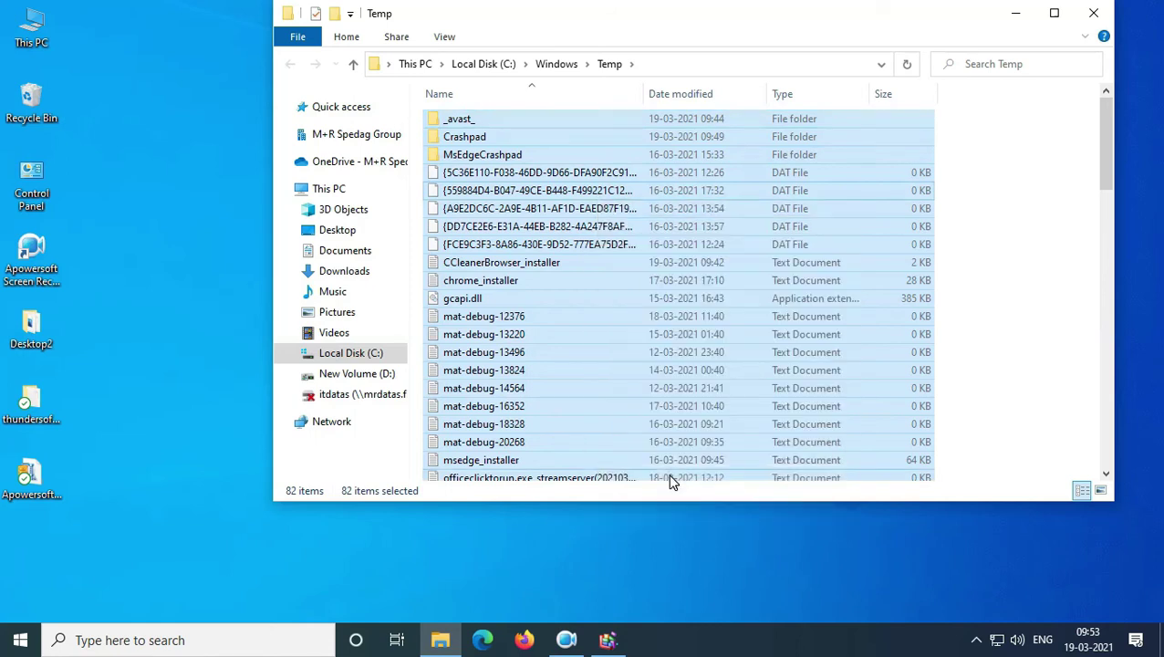
click(552, 282)
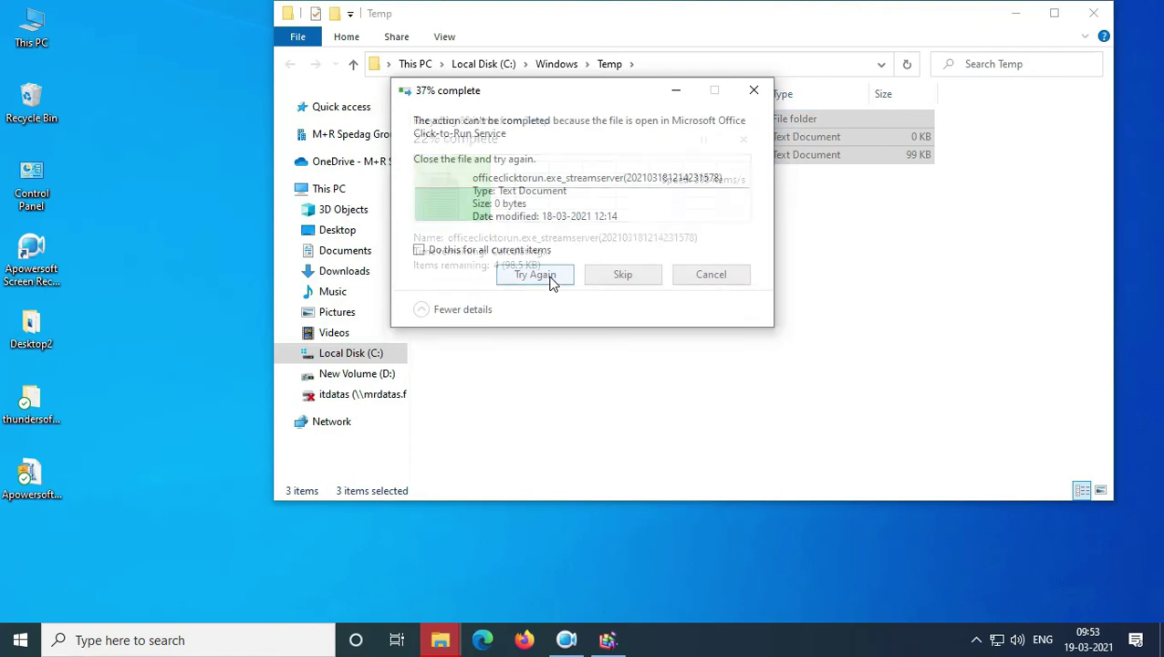
click(754, 92)
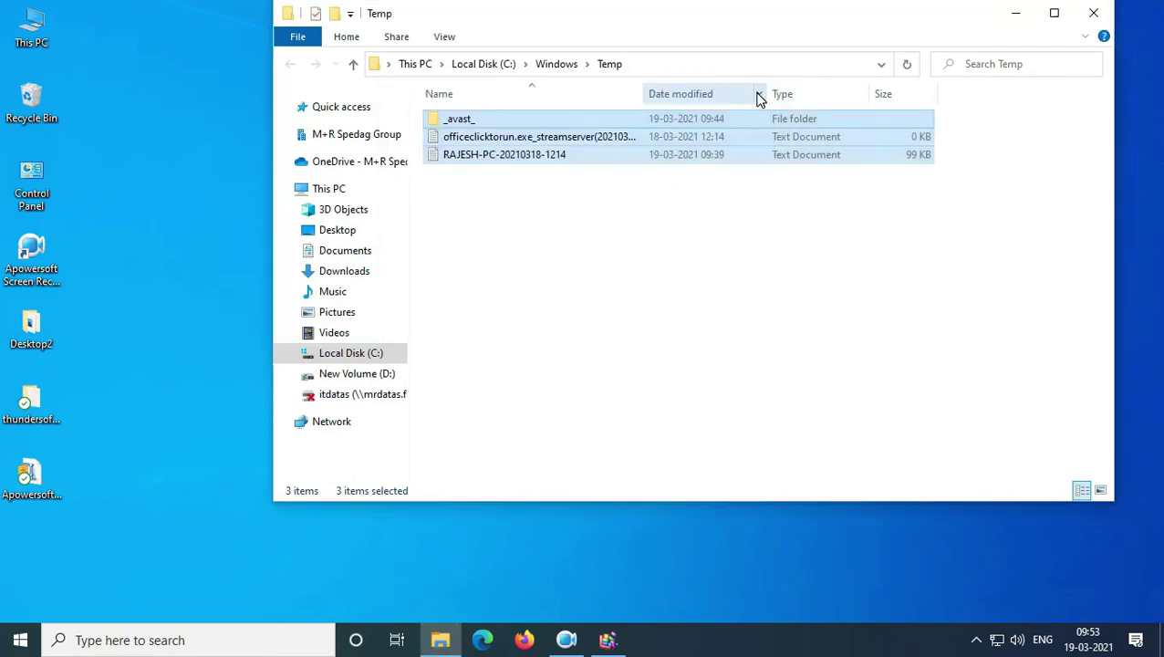
click(1098, 22)
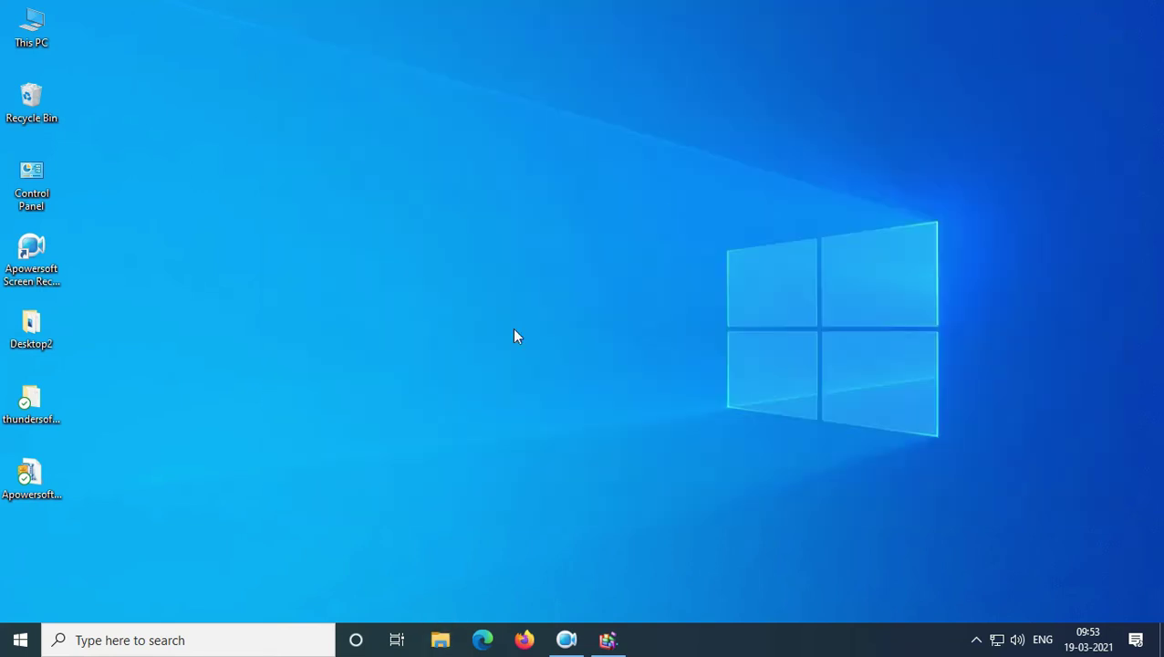
Open the Windows Prefetch folder with the Run command prefetch, granting permanent access to it.
key(super+r)
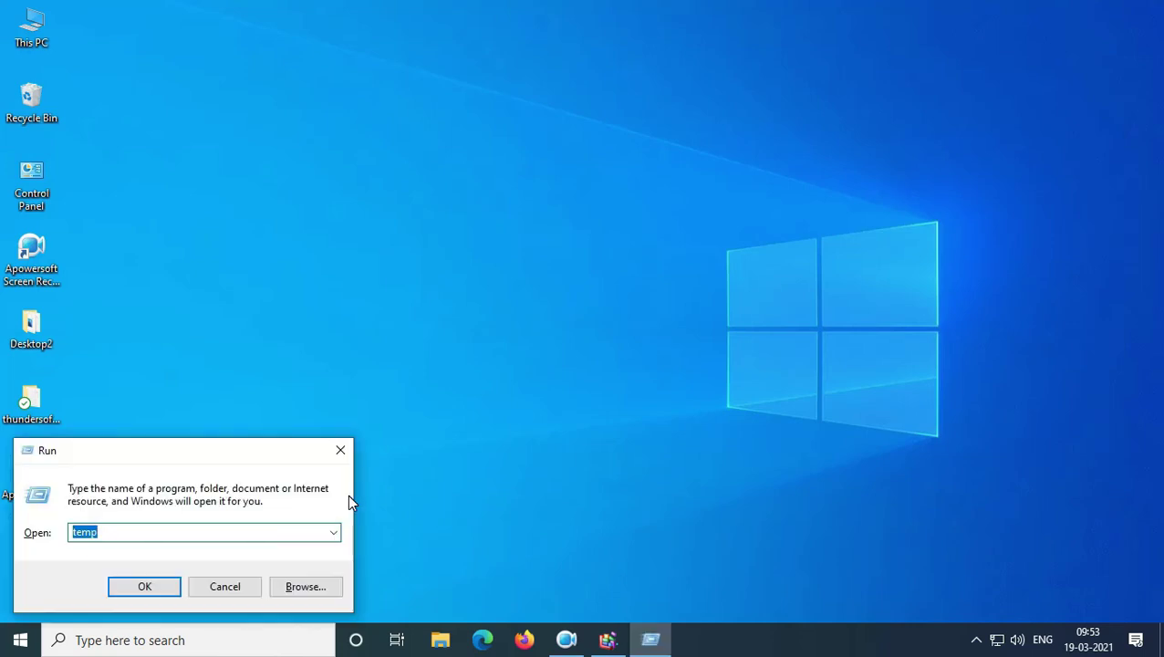
text(pre)
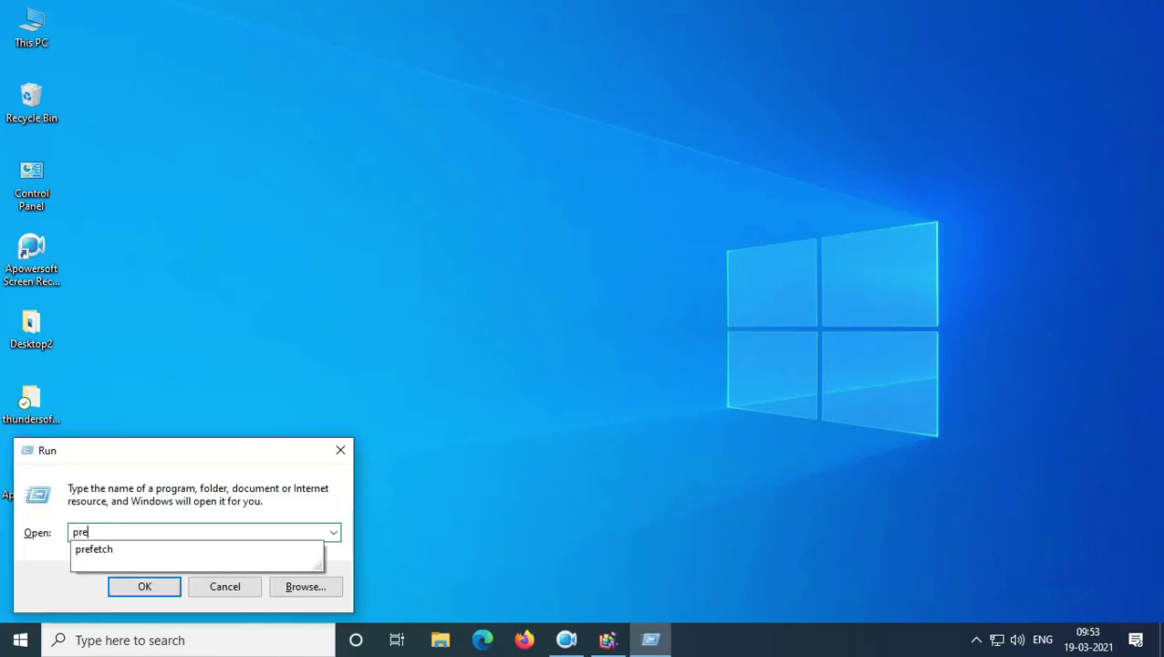
text(fetch)
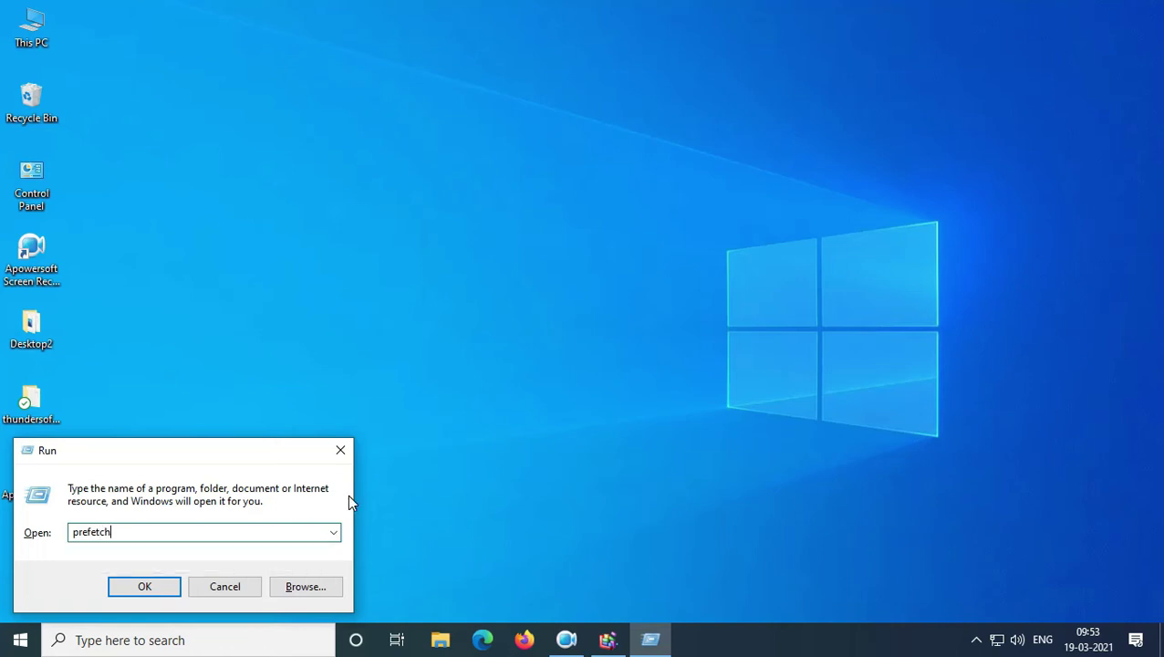
key(Return)
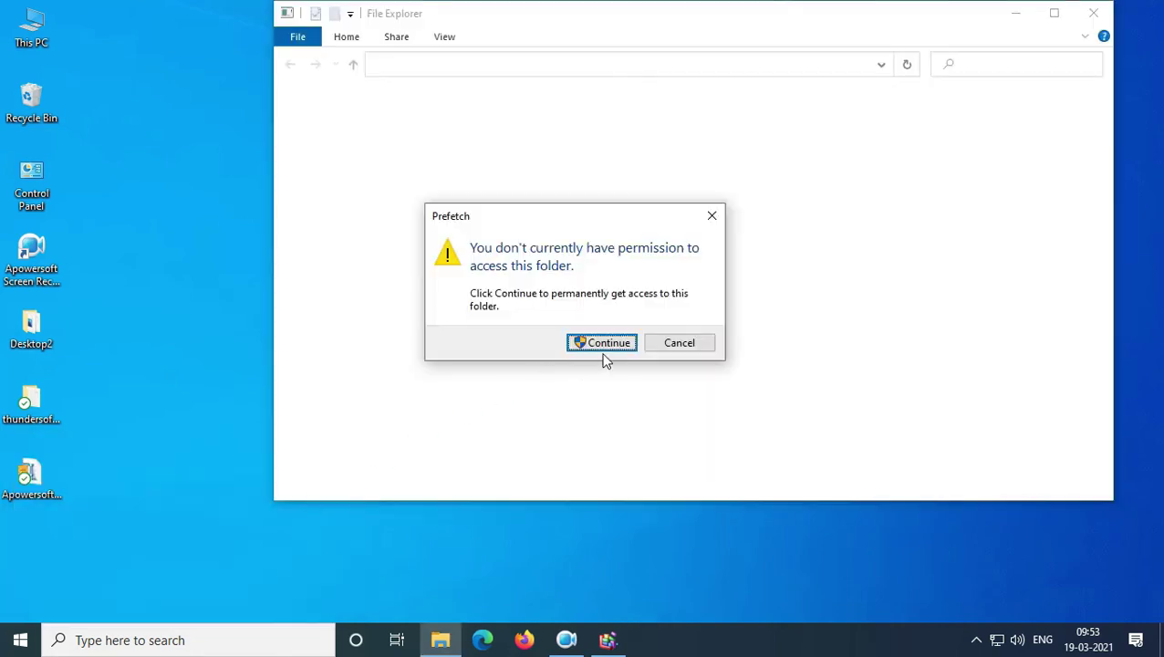
click(606, 343)
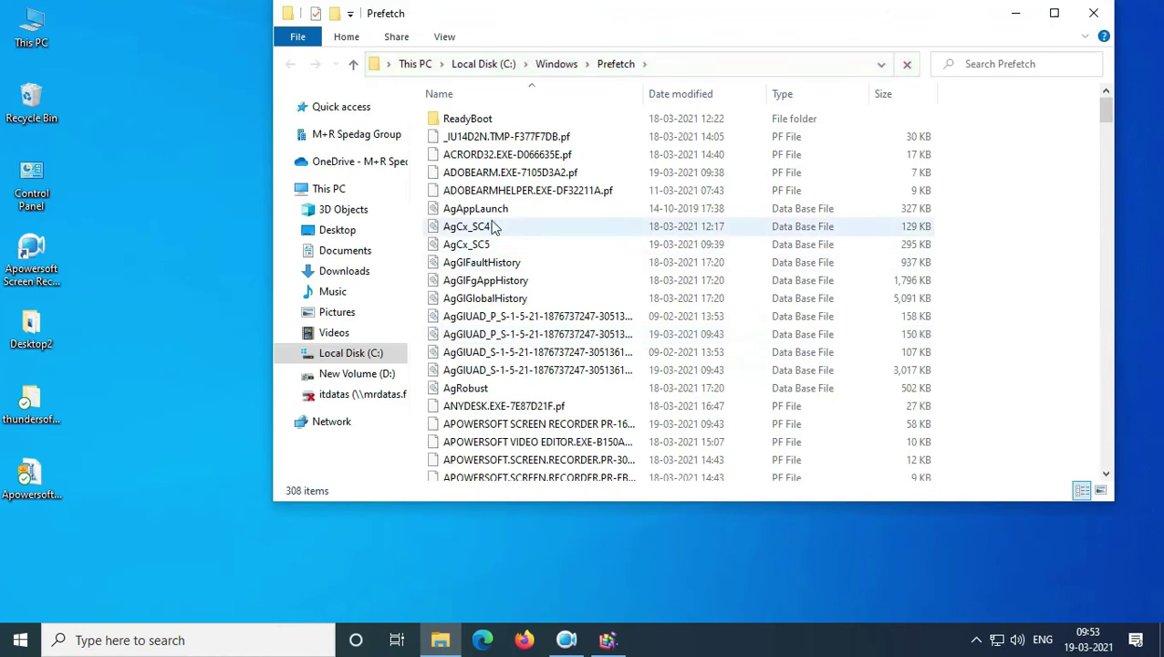
Delete all items in the Prefetch folder and close the folder.
click(493, 227)
key(ctrl+a)
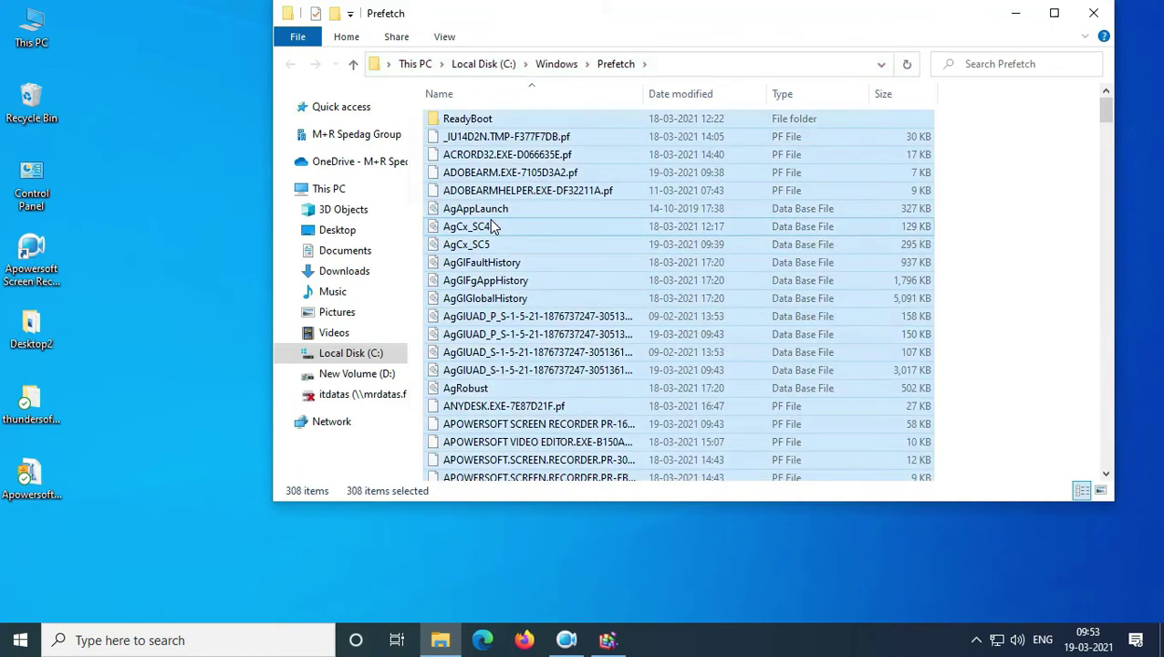
right_click(493, 227)
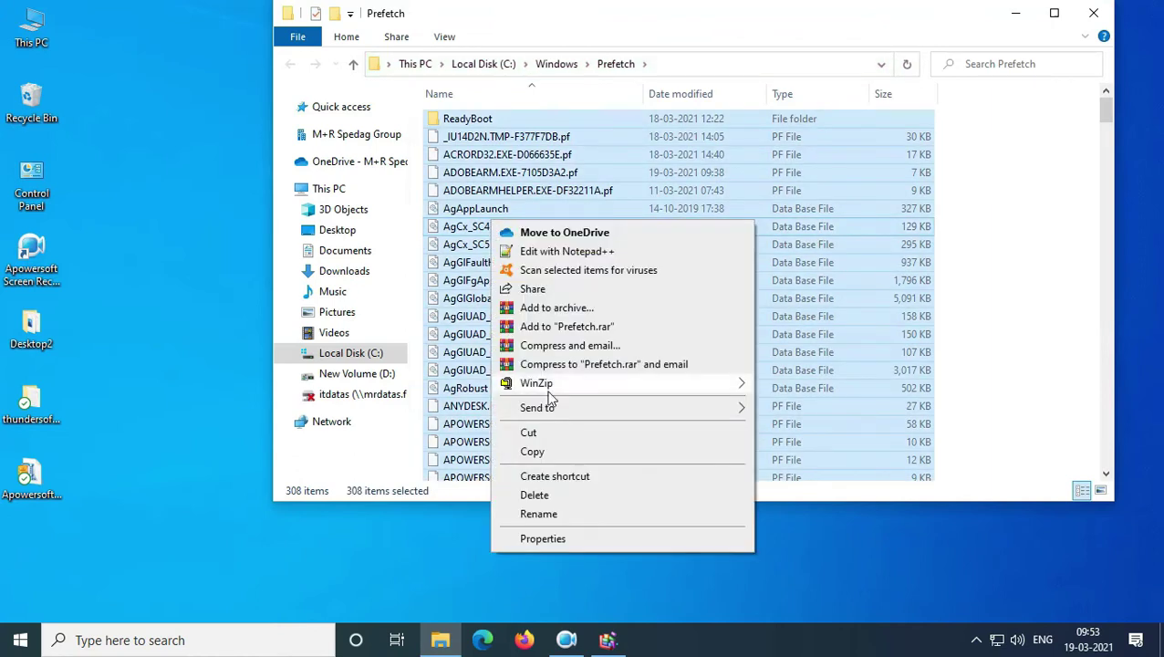
click(555, 494)
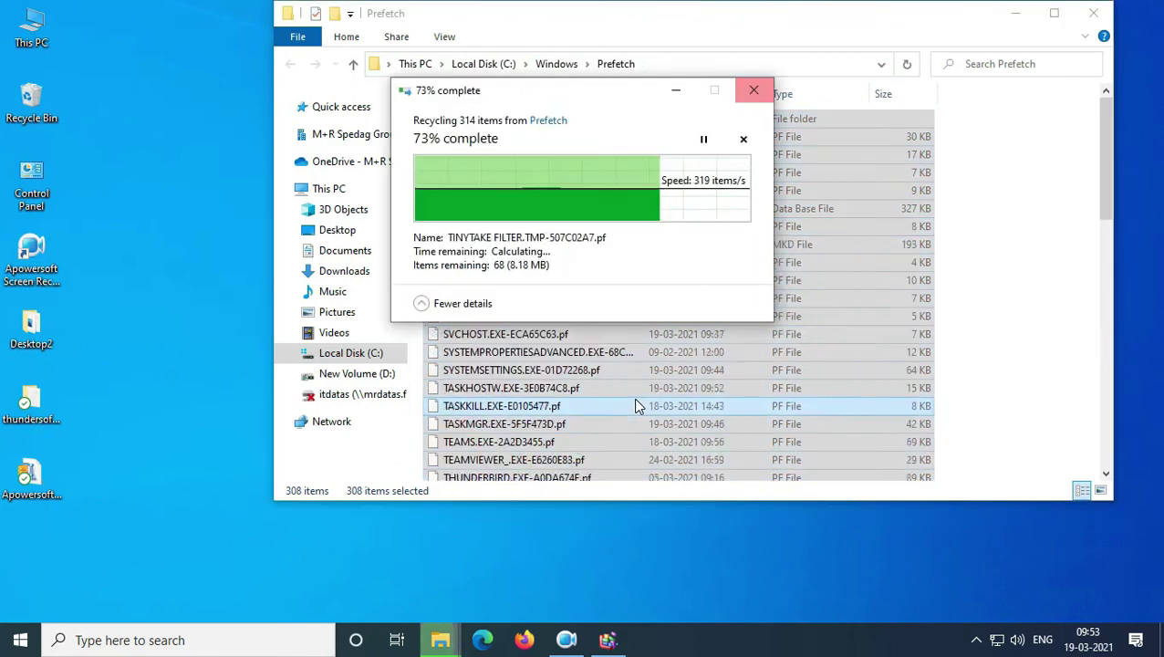
click(623, 264)
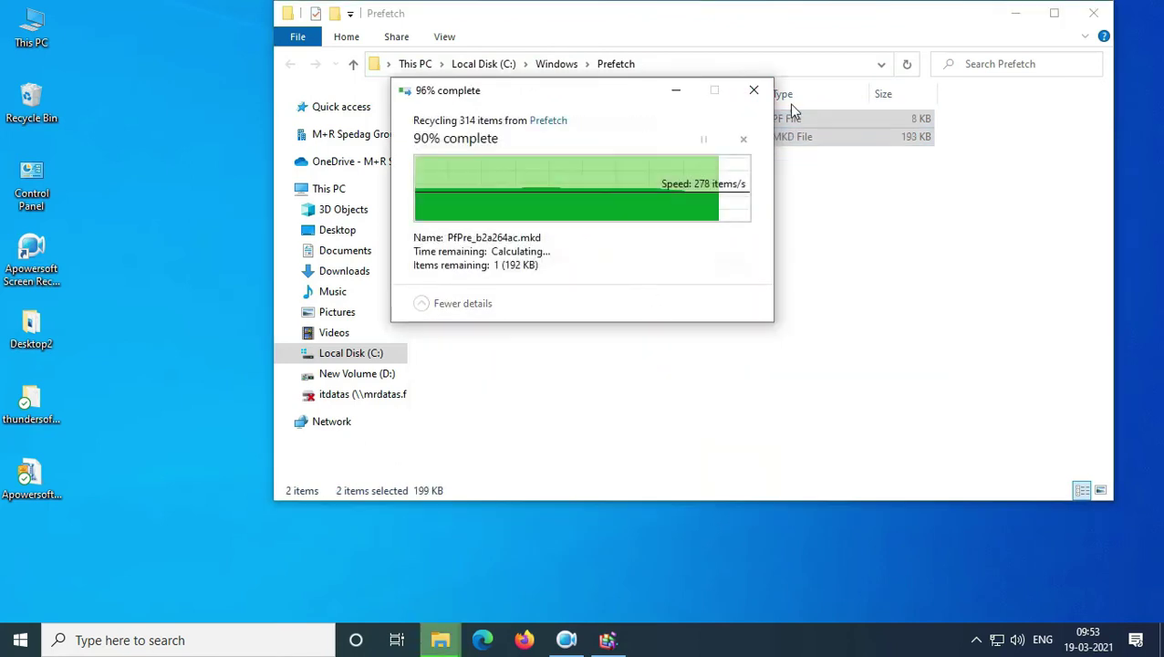
click(1095, 13)
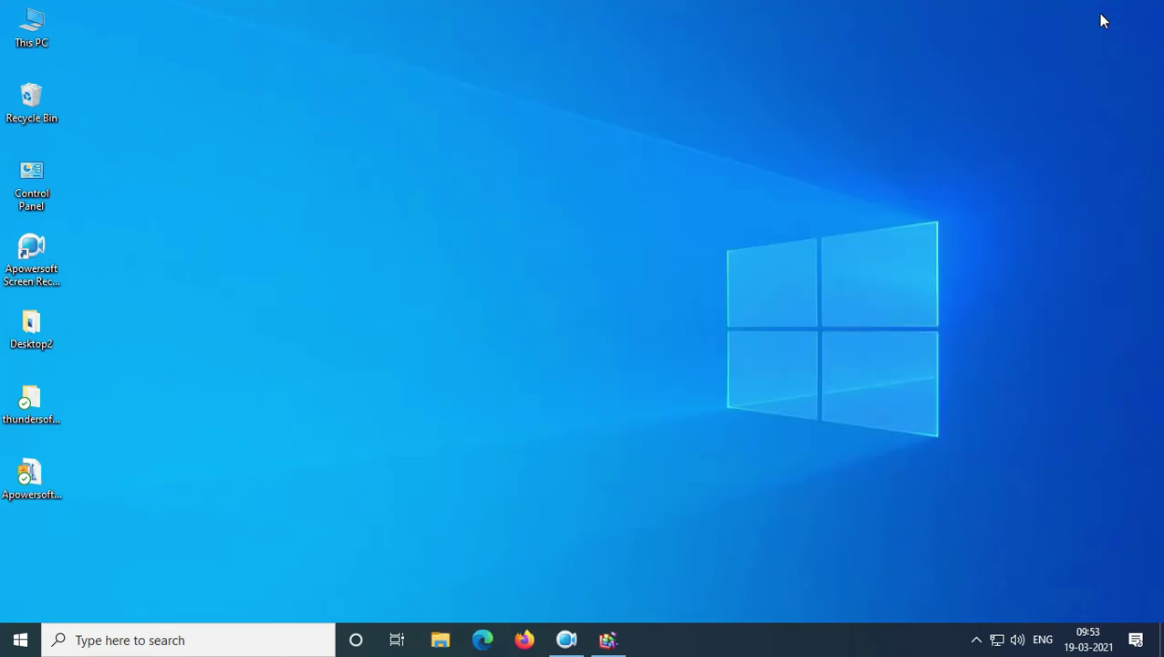
Search for Disk Clean-up, open it and scan the C: drive.
click(260, 644)
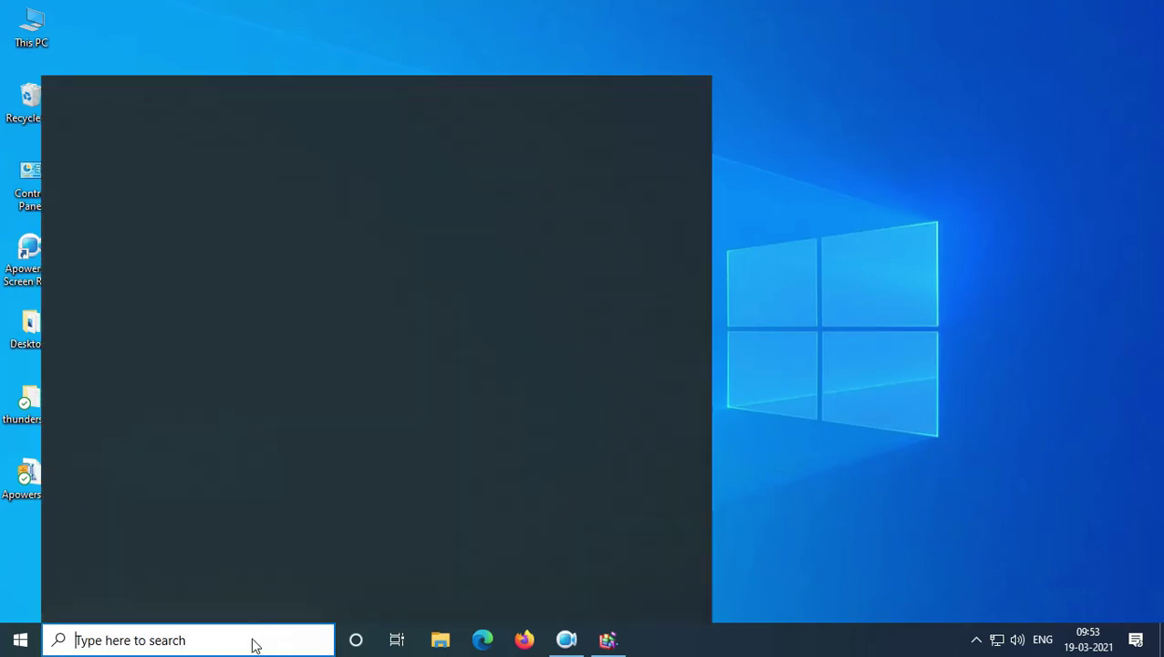
text(disk)
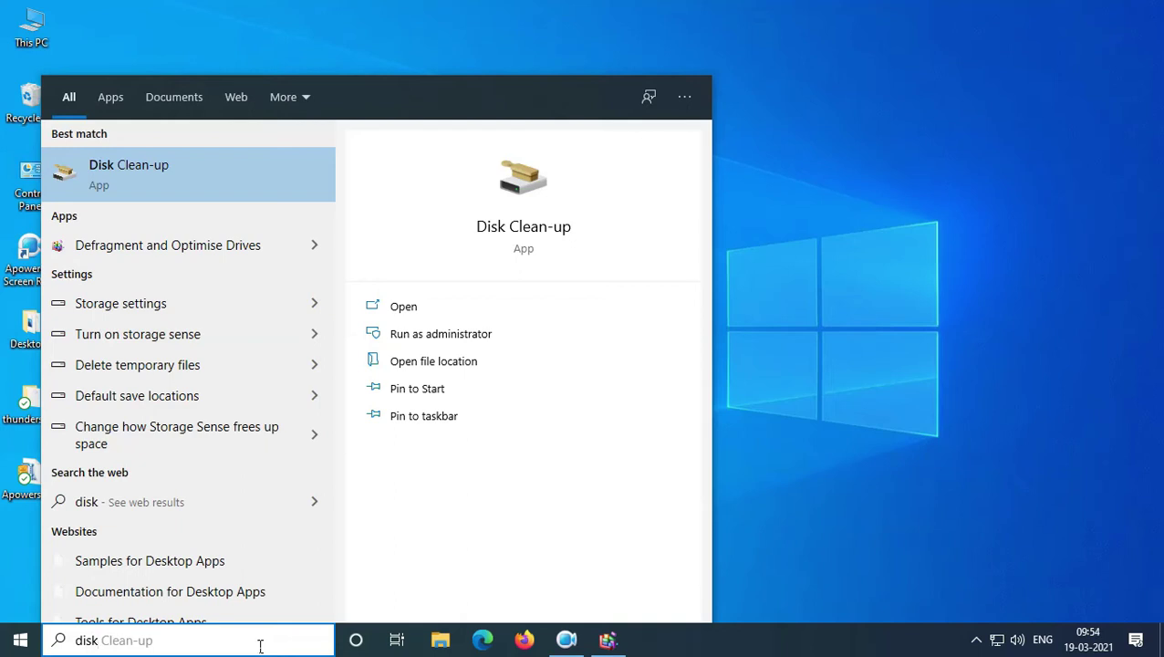
click(155, 187)
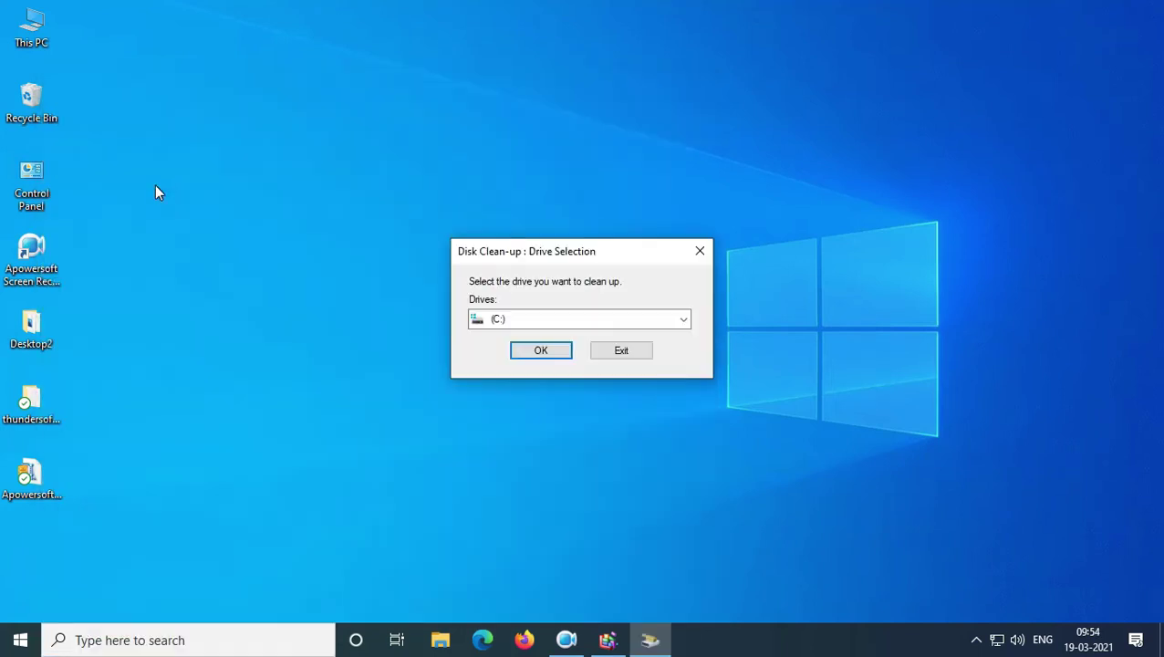
click(547, 353)
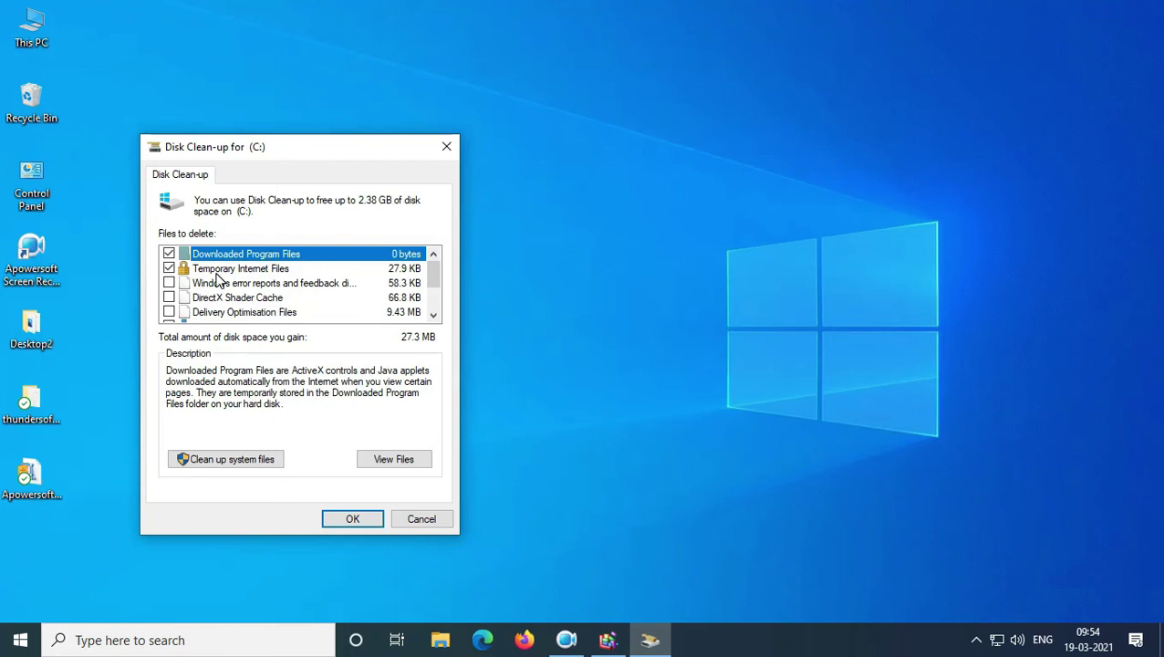
Mark all file categories for clean-up, including Downloads, Recycle Bin, Temporary files and Delivery Optimisation Files, and permanently delete them.
drag(433, 276, 434, 292)
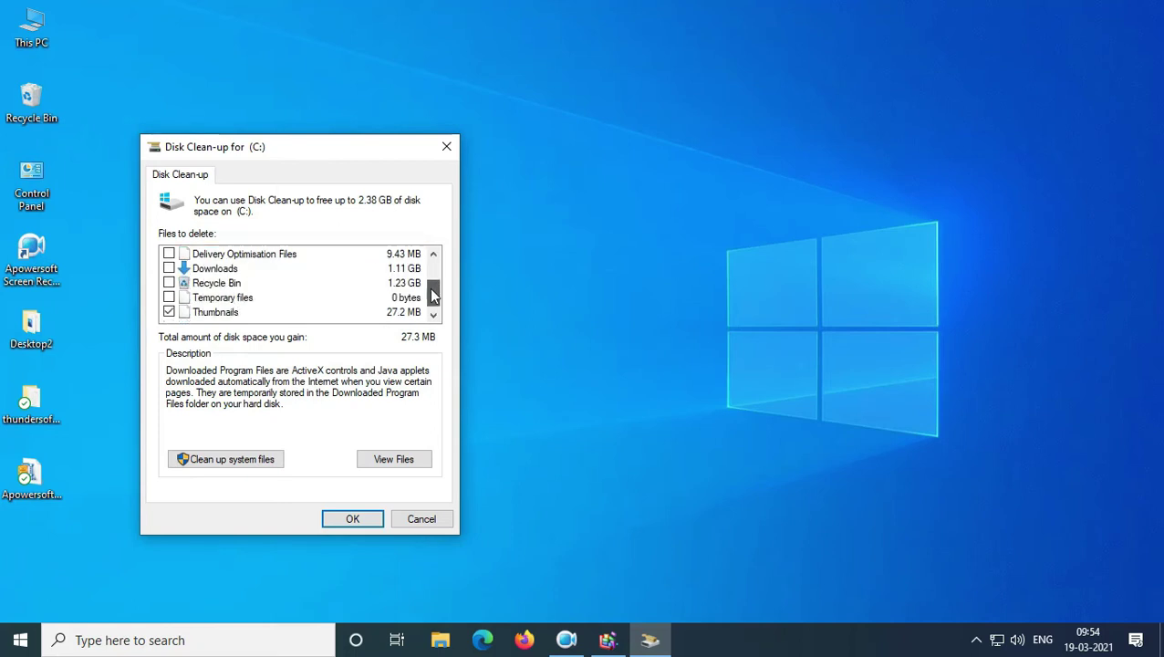
click(170, 284)
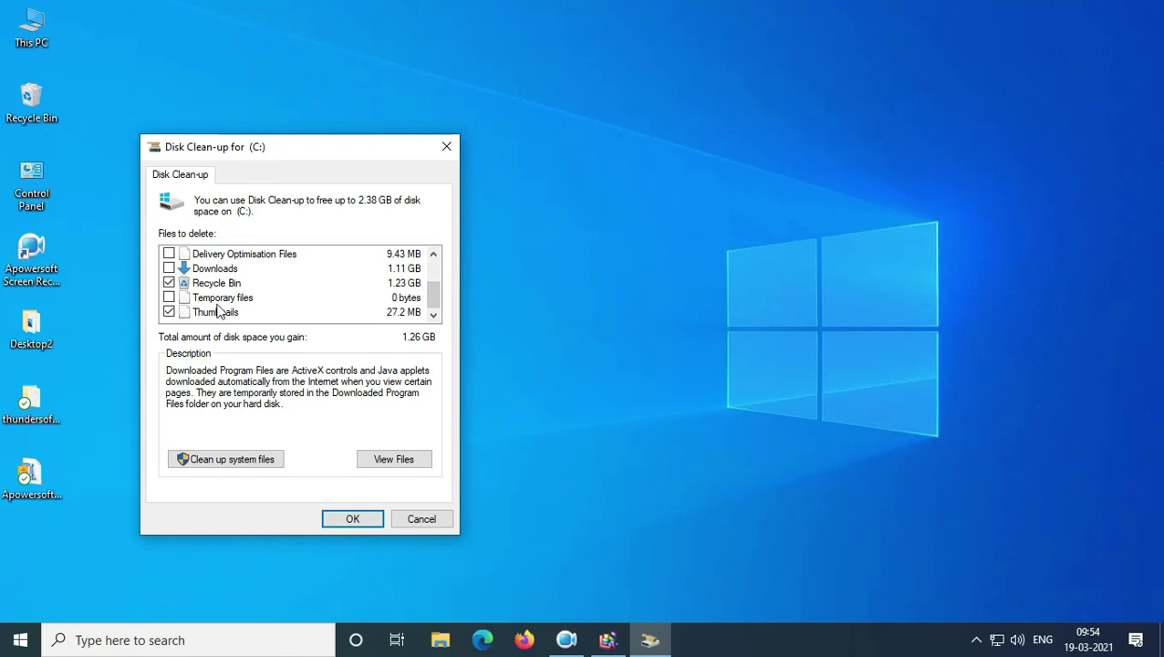
scroll(173, 303, up, 2)
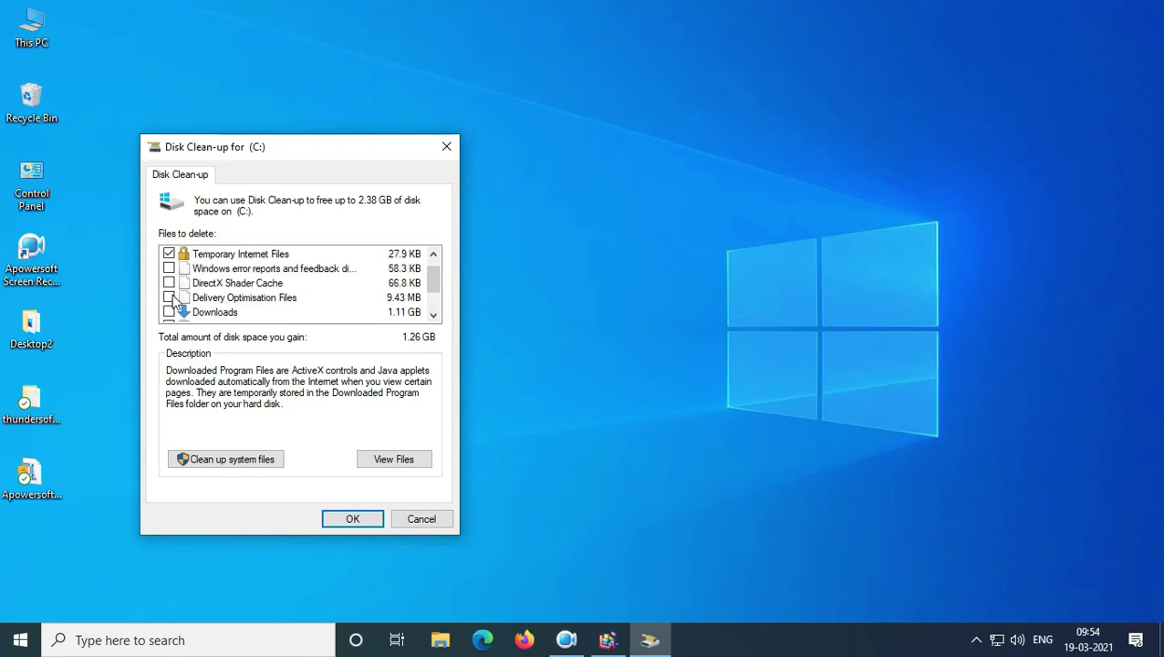
click(170, 269)
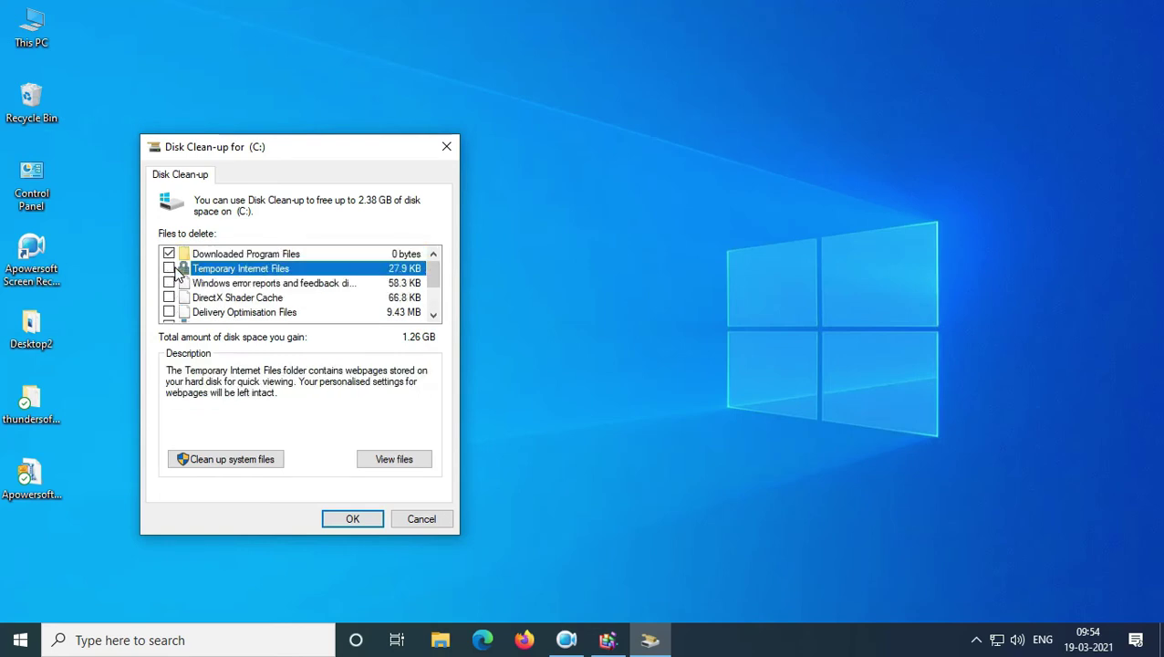
click(170, 284)
scroll(171, 314, down, 2)
click(168, 268)
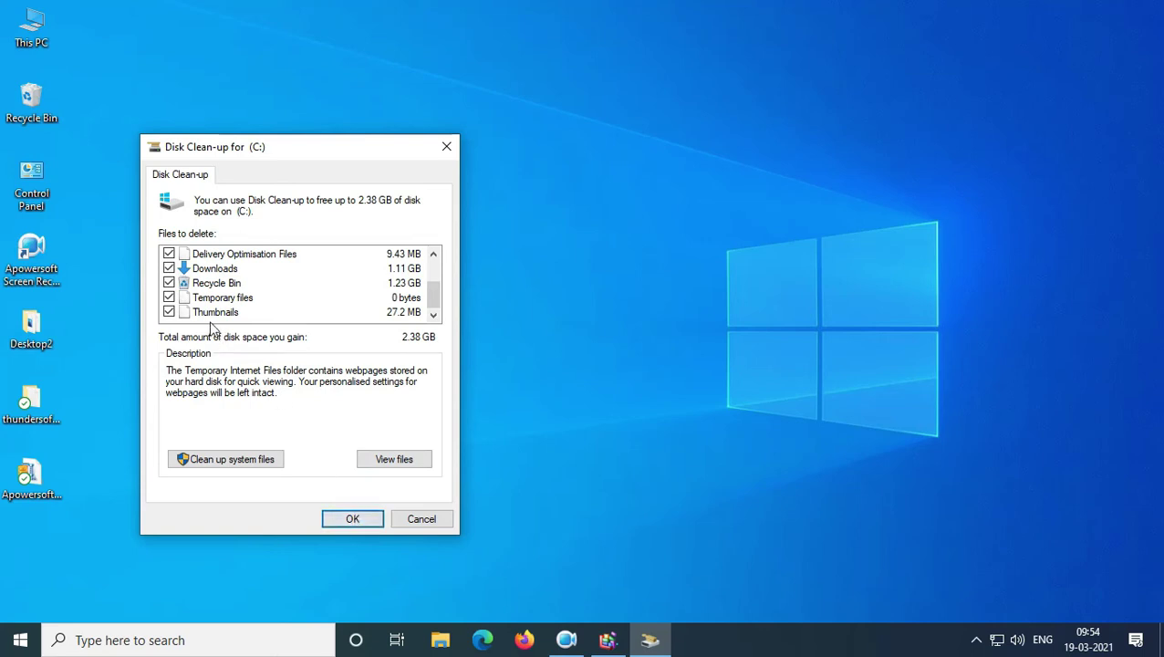
click(360, 521)
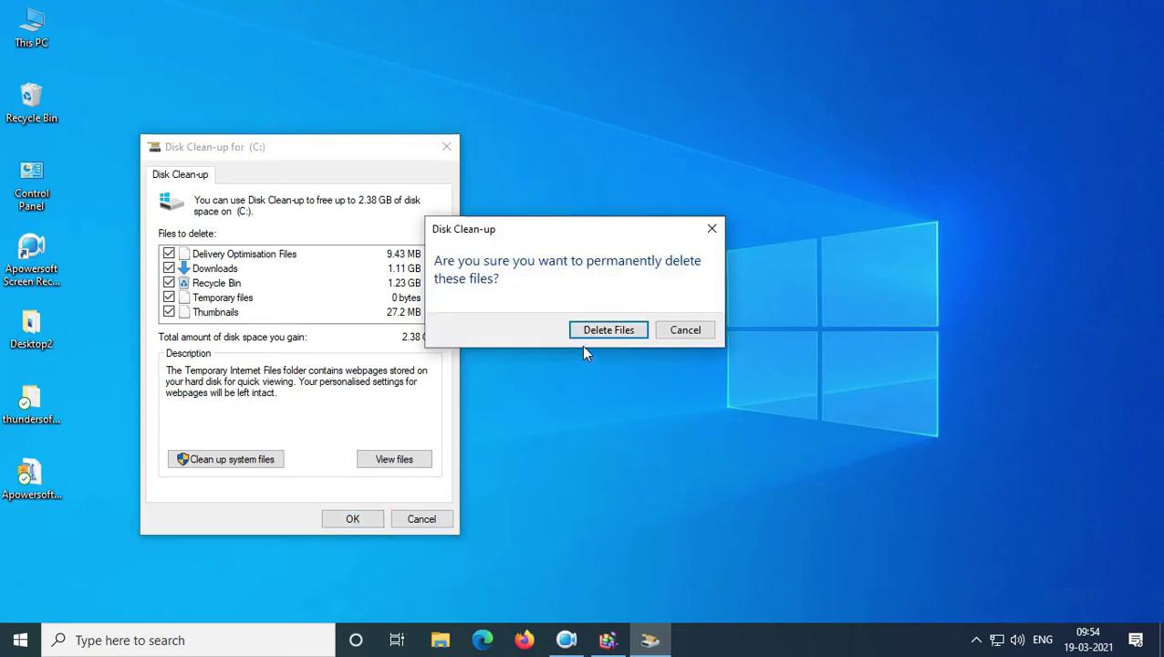
click(609, 334)
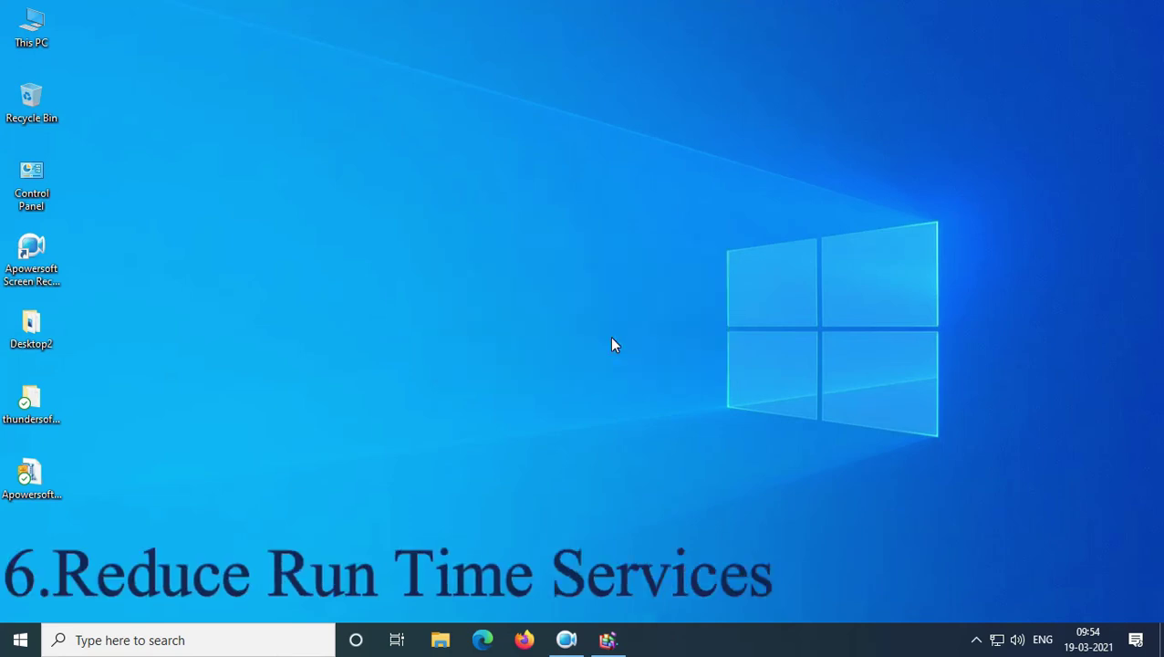
Open System Configuration with the Run command msconfig.
key(super+r)
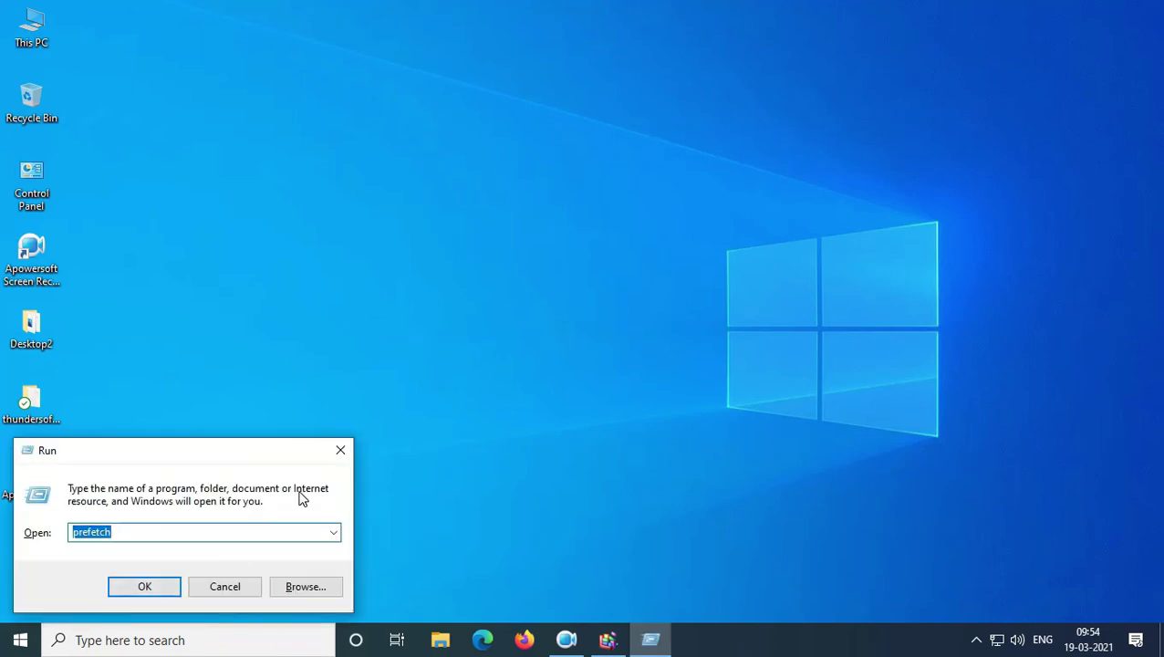
text(msc)
text(on)
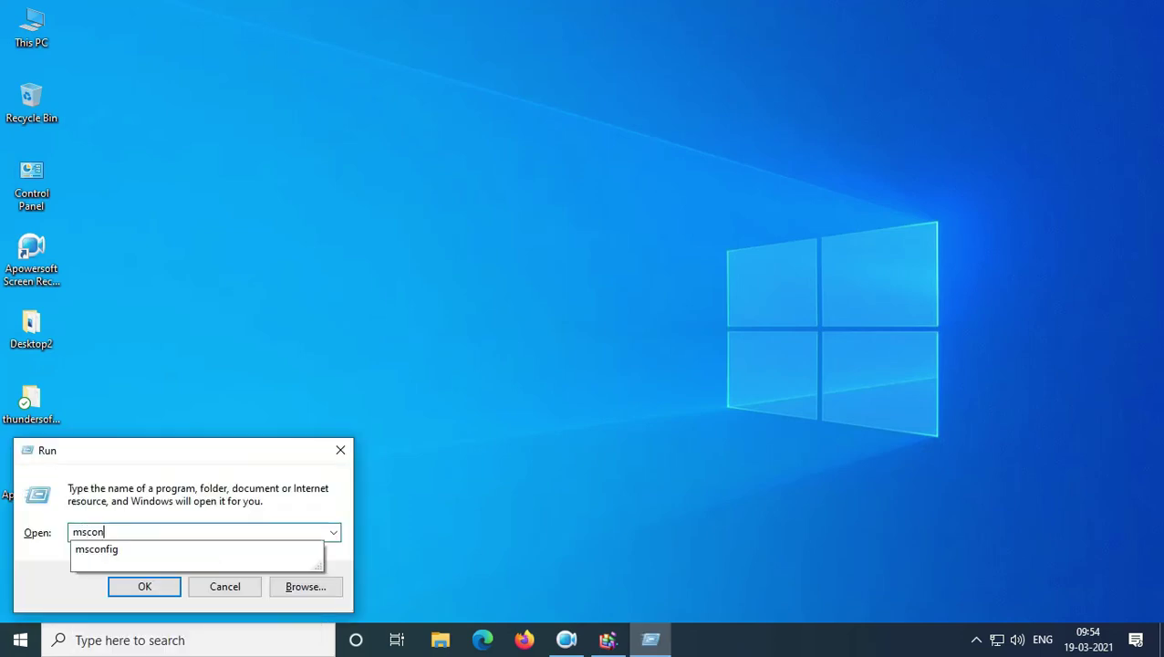
text(fig)
key(Return)
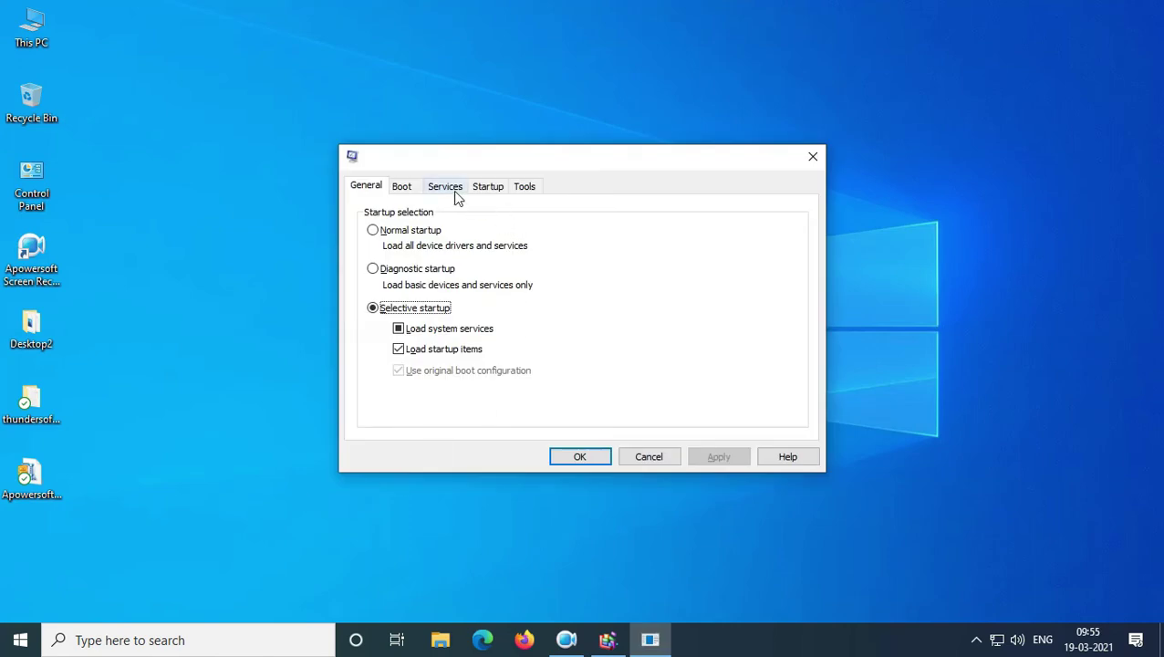
Disable the three CCleaner Browser services (two update services and the elevation service) in System Configuration.
click(458, 197)
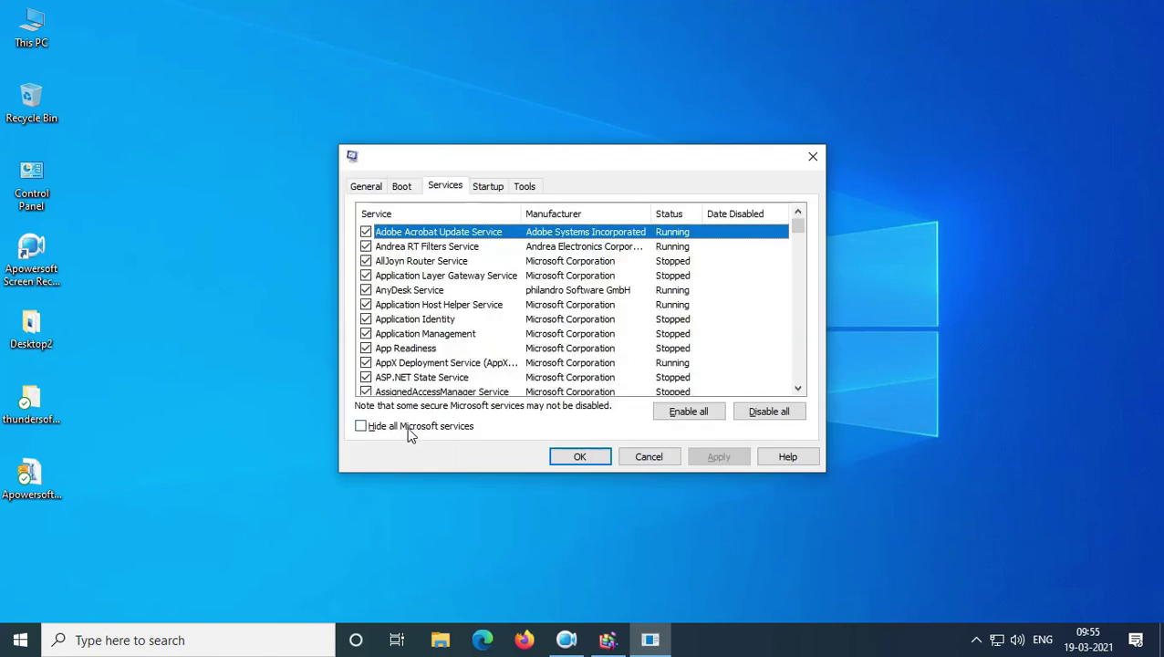
scroll(472, 343, down, 1)
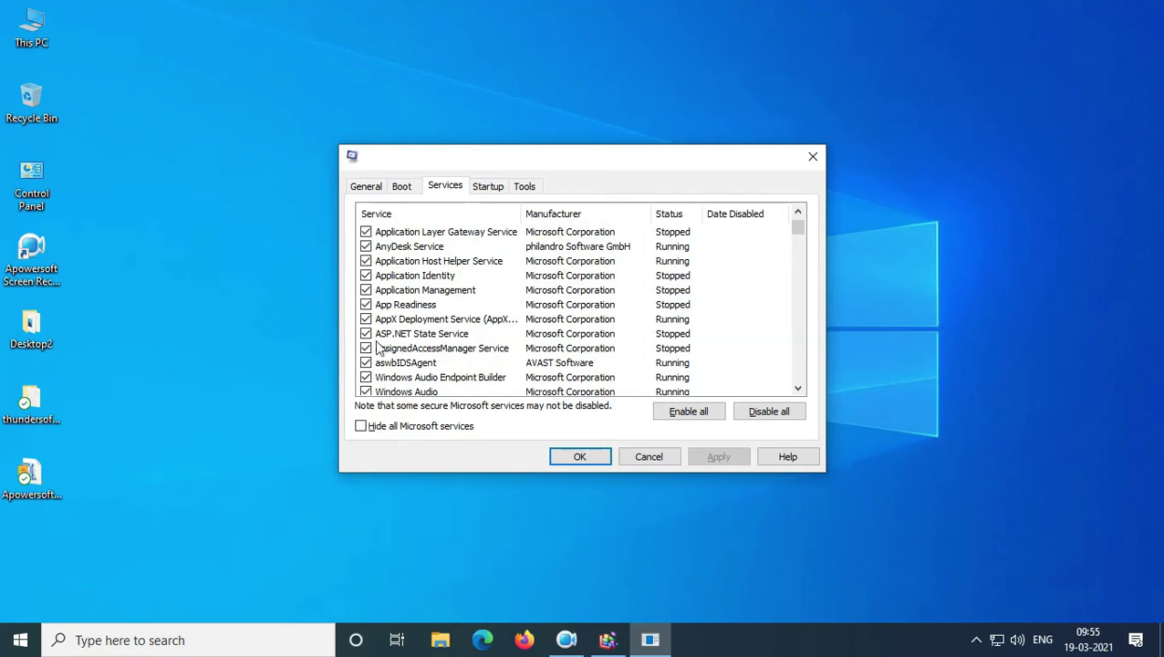
scroll(445, 347, down, 1)
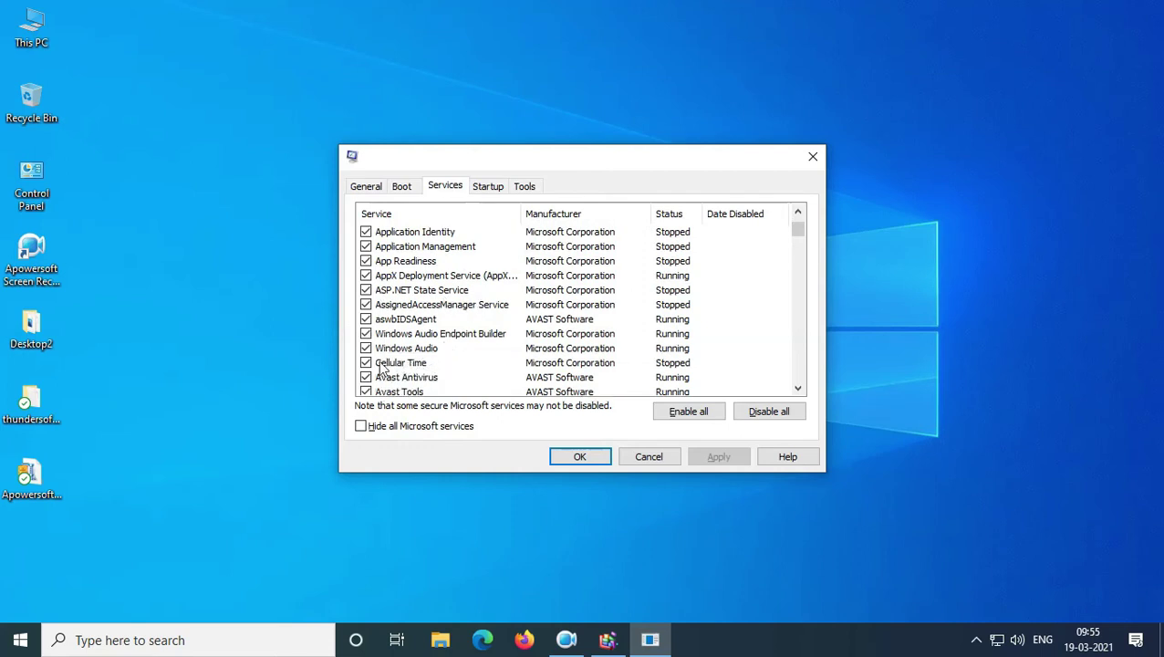
scroll(412, 383, down, 3)
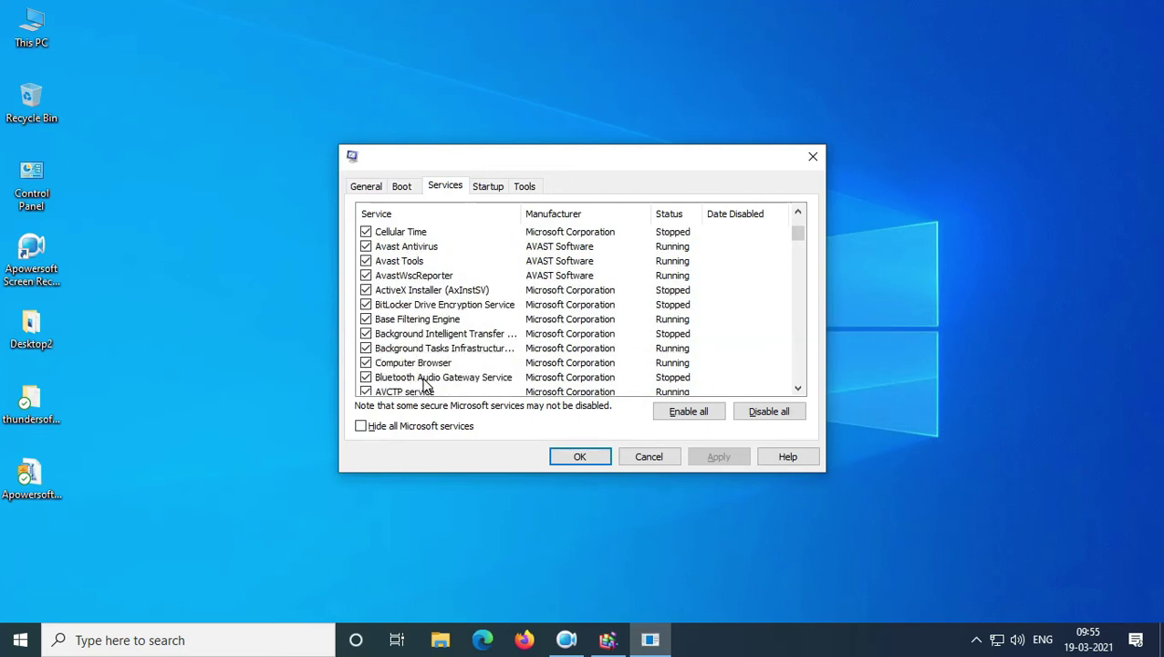
scroll(424, 386, down, 5)
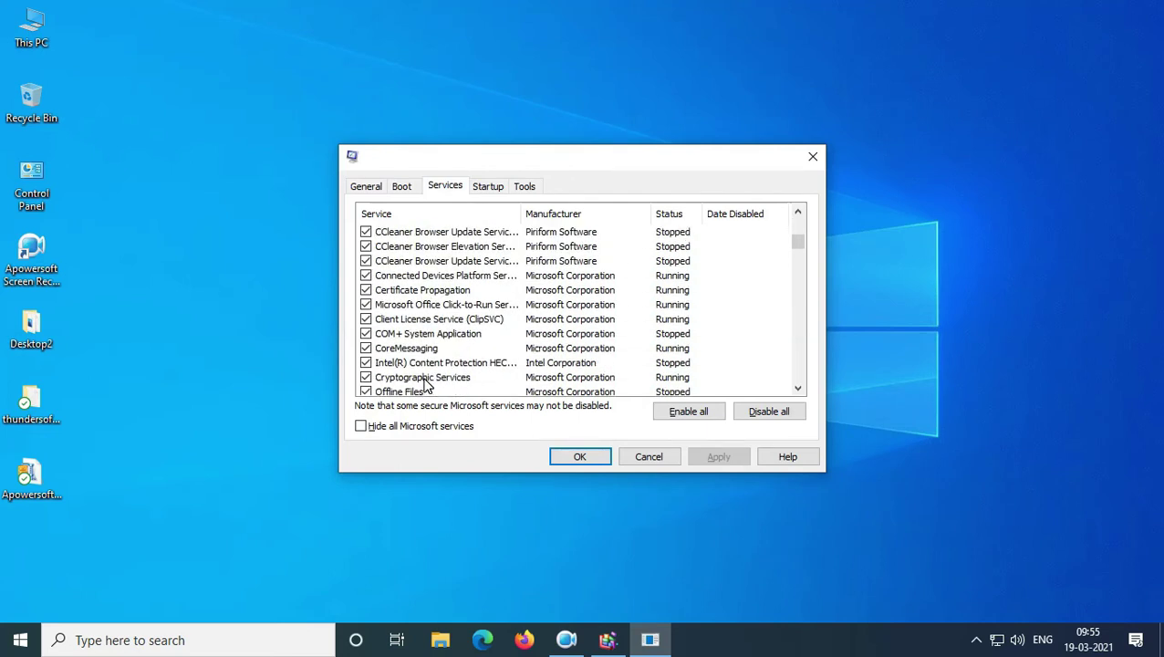
click(366, 261)
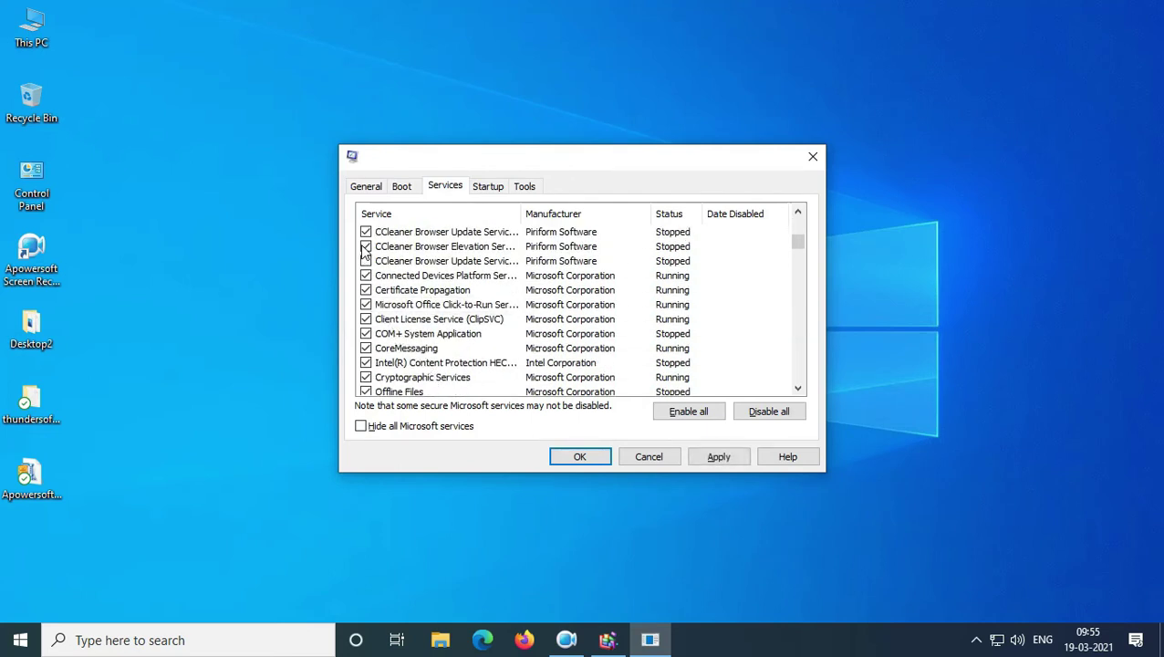
click(366, 246)
click(366, 233)
Disable the Citrix Workspace Updater Service in the services list.
scroll(415, 369, down, 1)
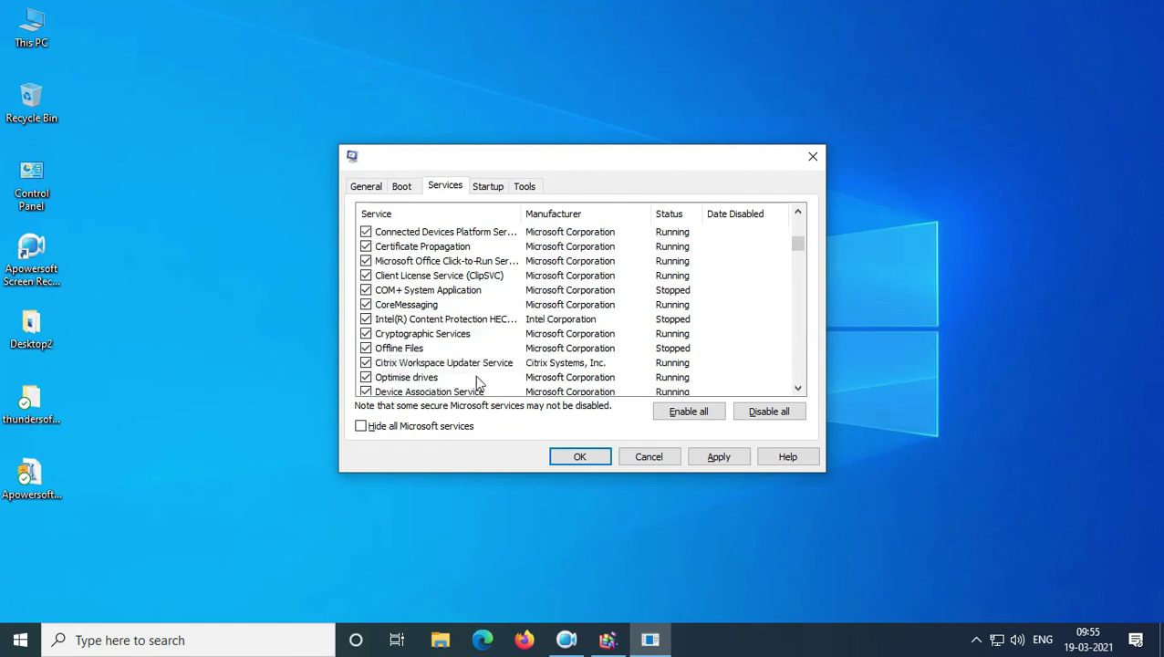
scroll(420, 384, down, 1)
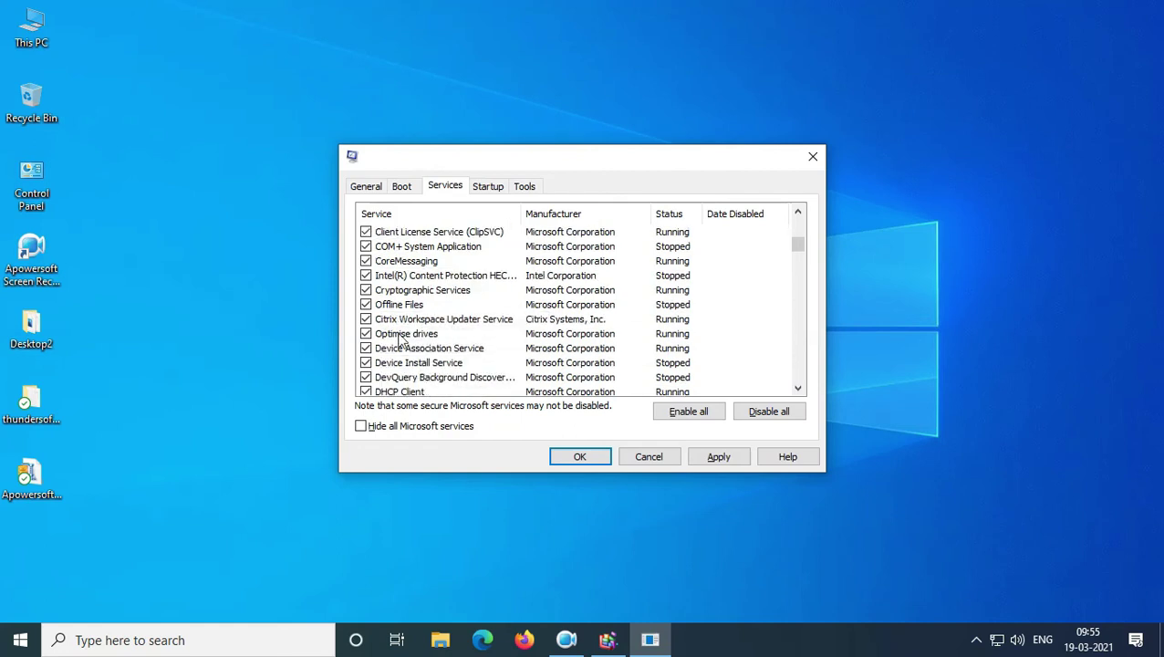
click(366, 319)
Look through the remaining services, save the service changes and exit System Configuration without restarting.
scroll(445, 351, down, 2)
scroll(445, 351, down, 4)
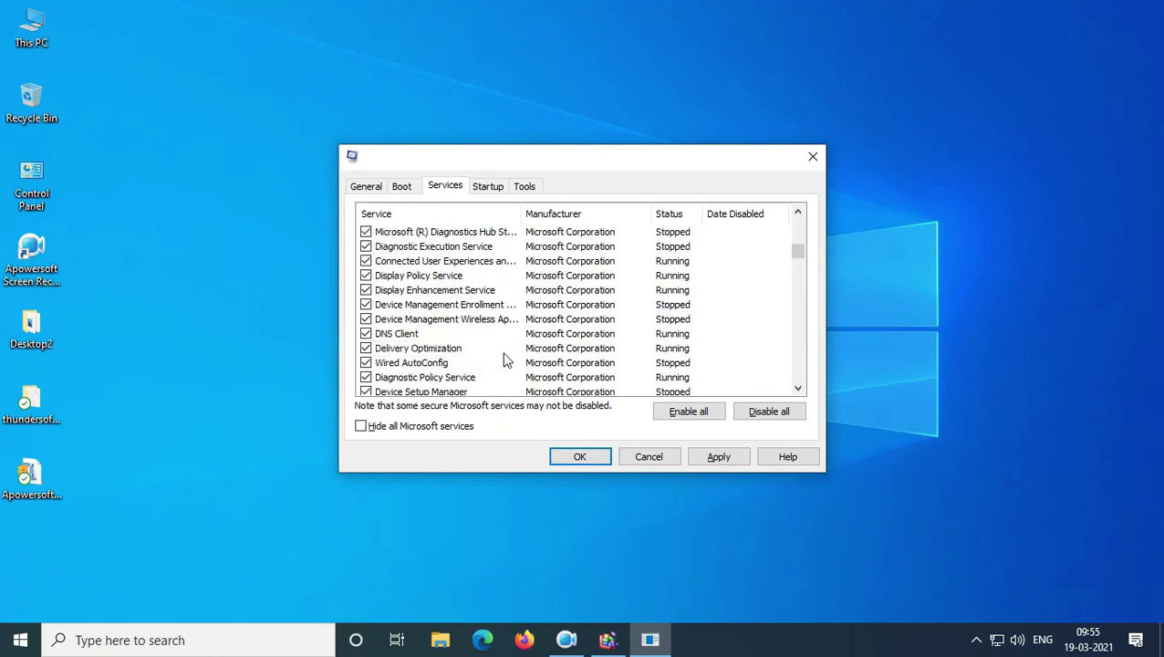
scroll(461, 360, down, 3)
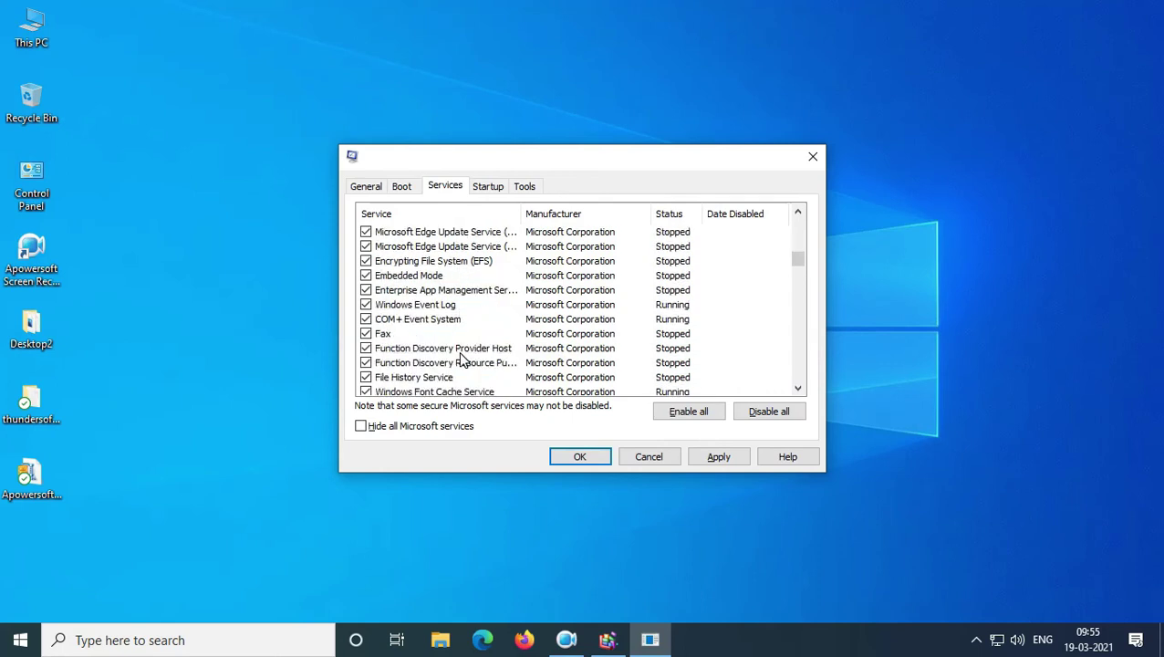
scroll(461, 360, down, 5)
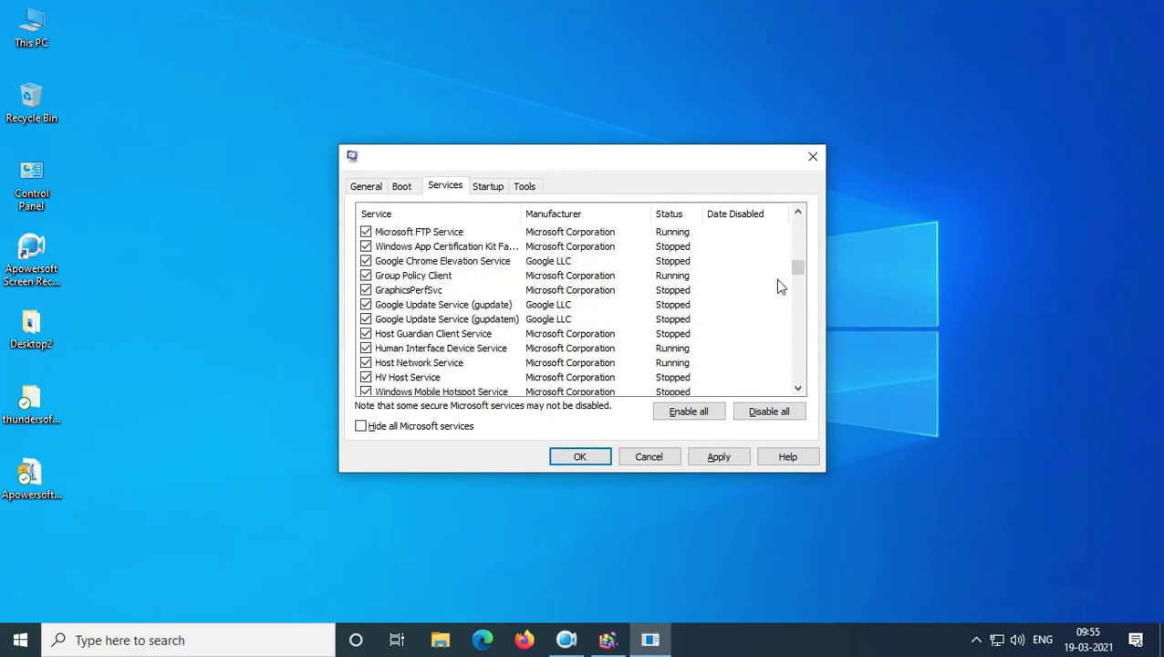
drag(800, 274, 792, 374)
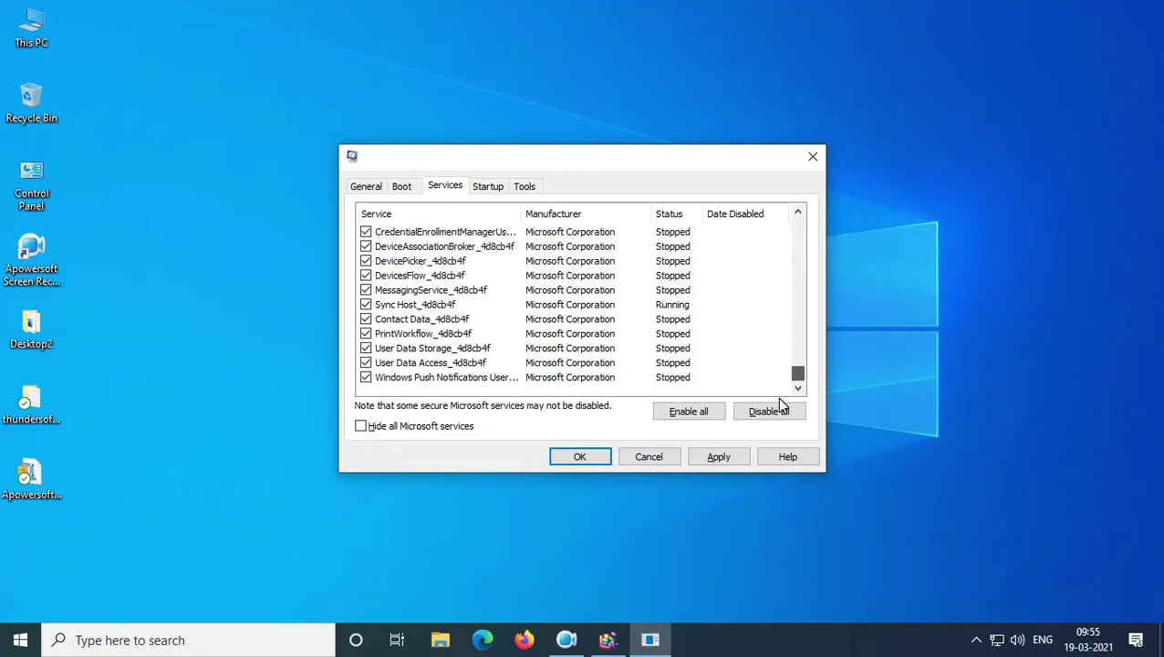
click(587, 462)
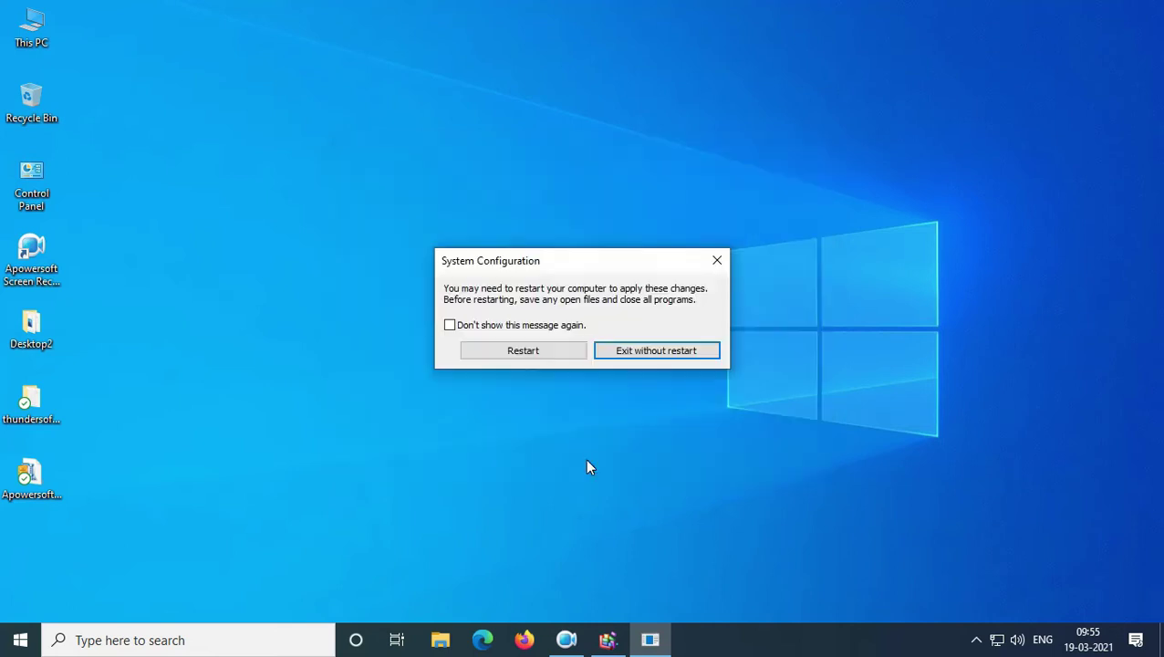
click(641, 353)
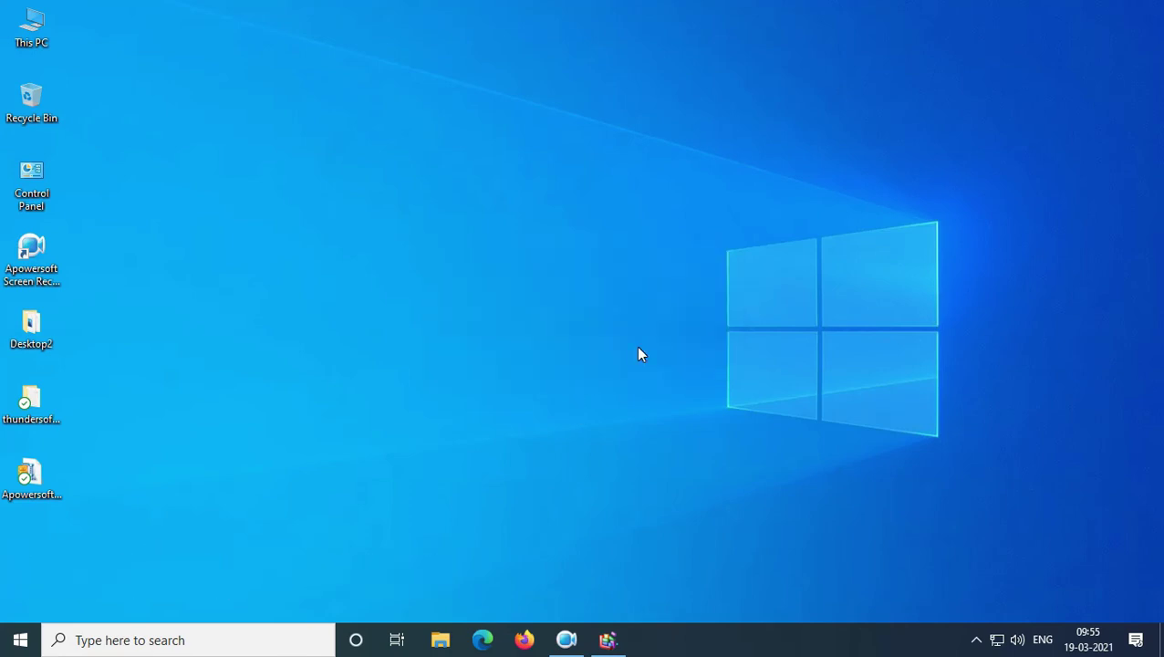
Open Registry Editor with the Run command REGEDIT and go to HKEY_CURRENT_USER\Control Panel\Mouse.
key(super+r)
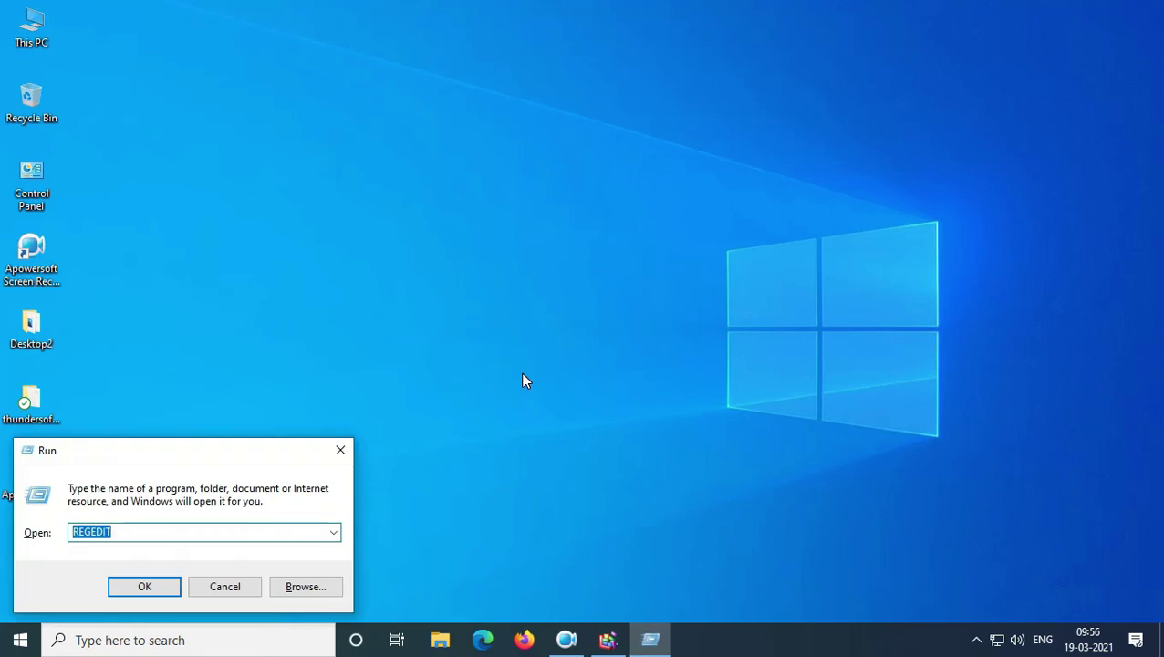
key(Return)
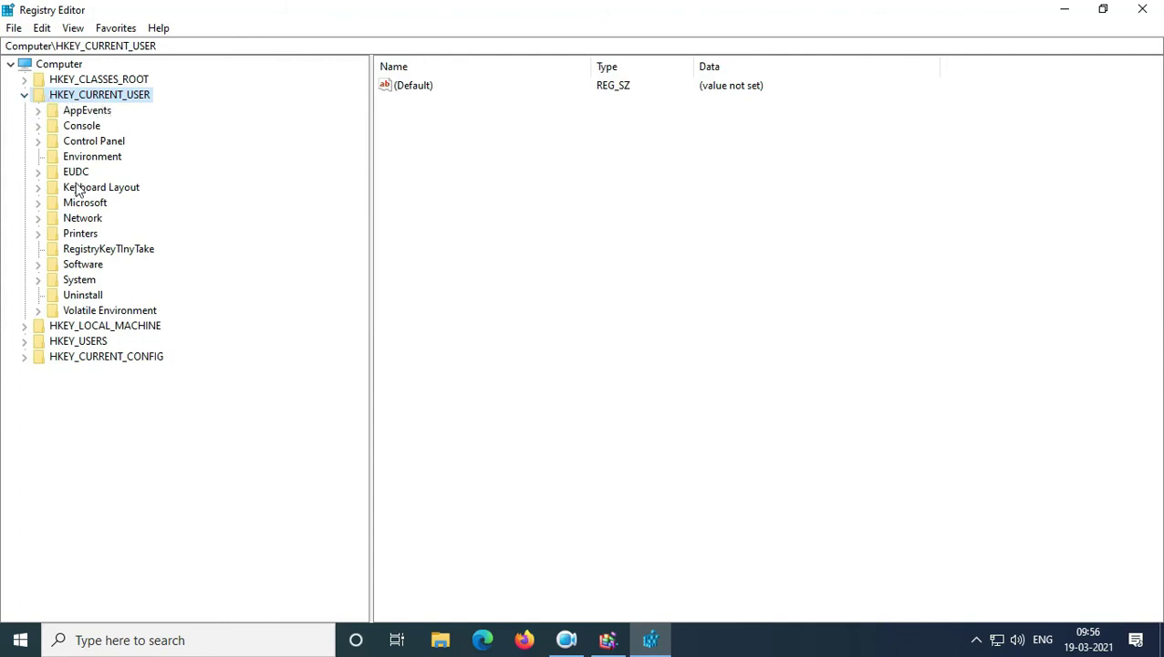
click(38, 142)
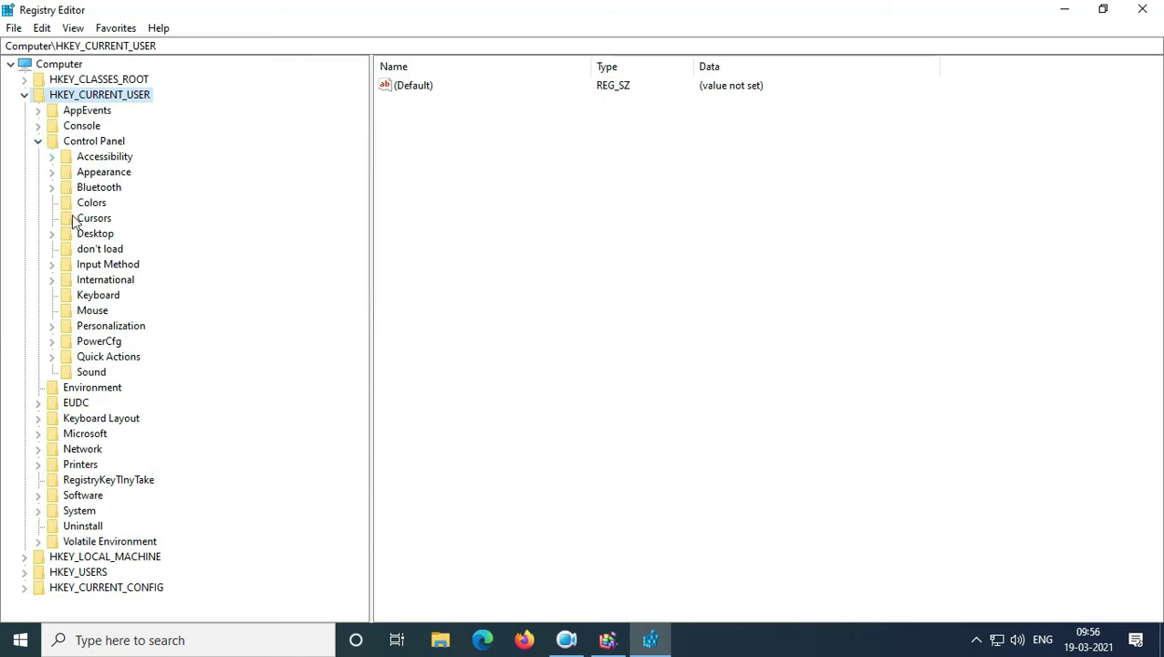
click(91, 311)
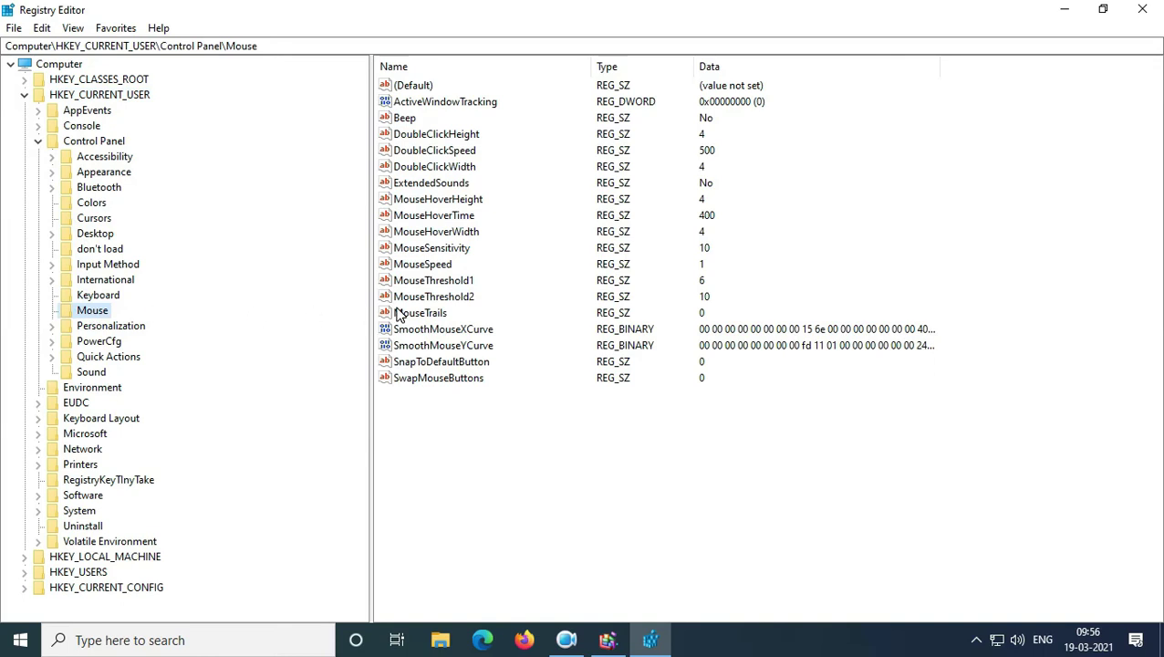
Set the MouseHoverTime value data to 10.
double_click(433, 216)
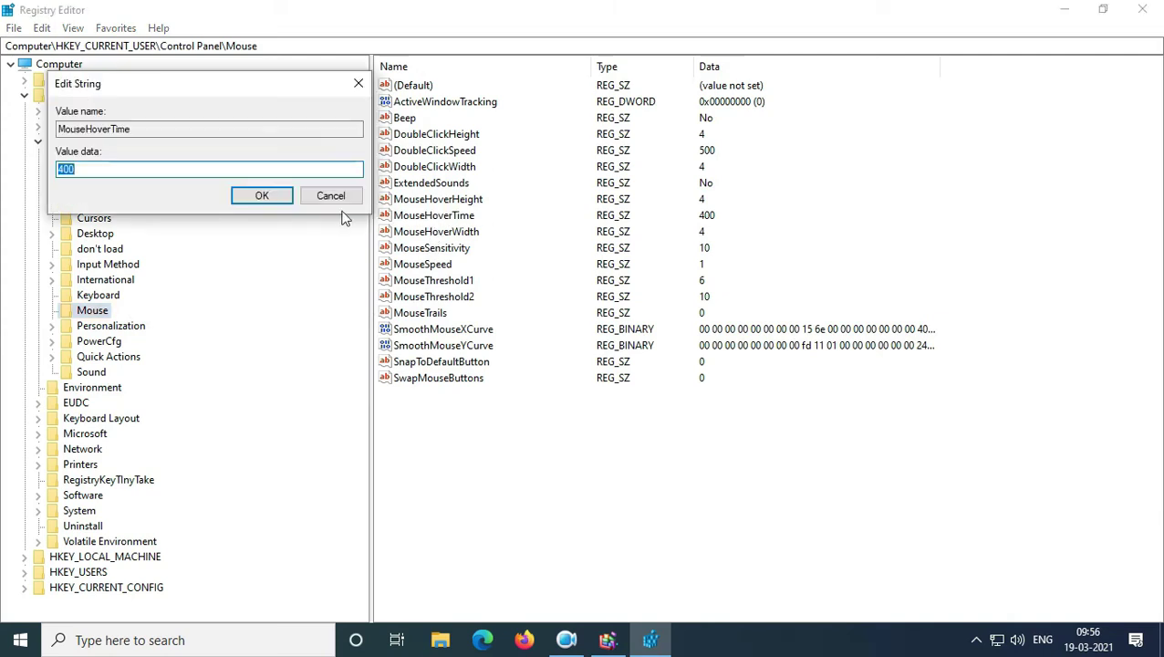
right_click(67, 172)
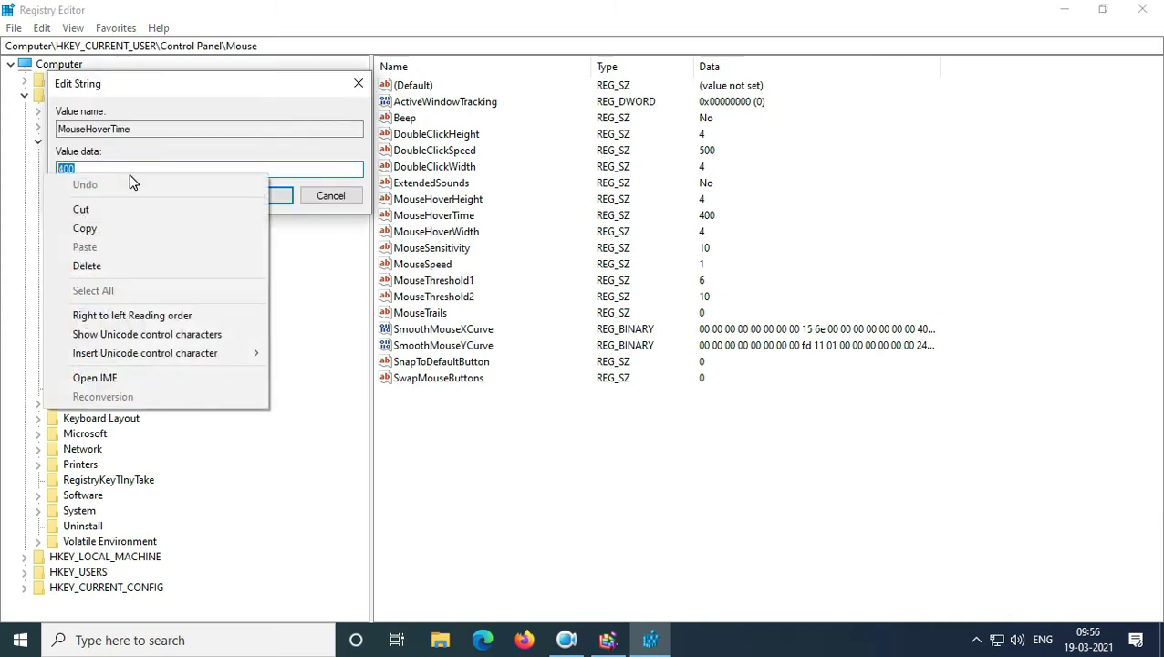
key(Escape)
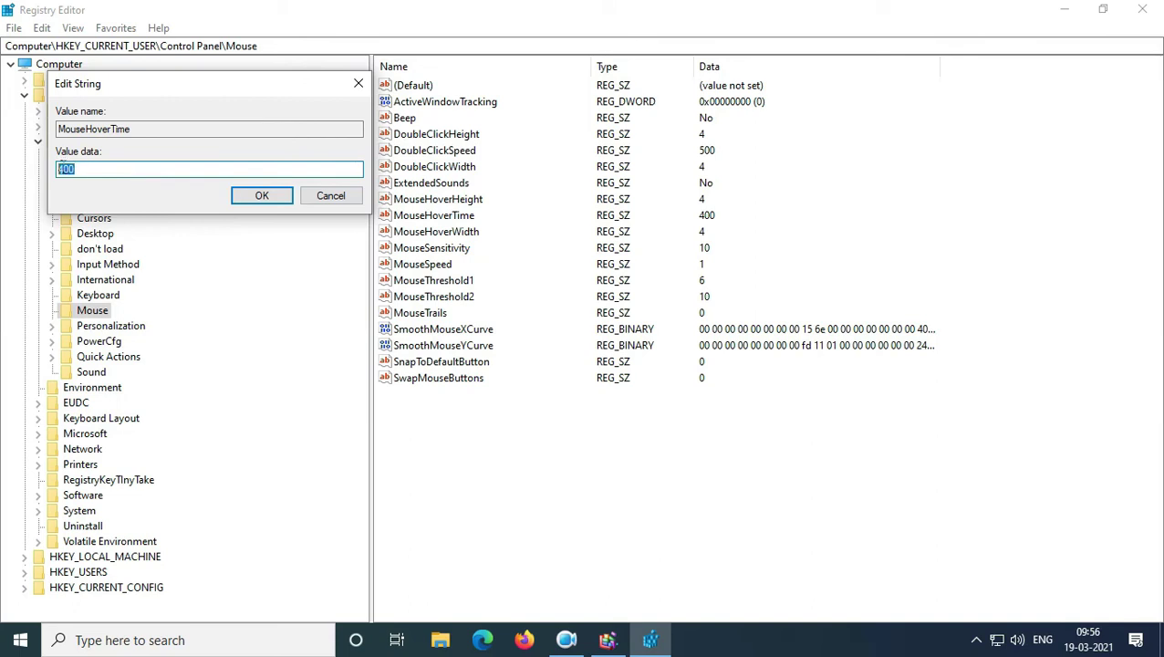
text(10)
click(258, 196)
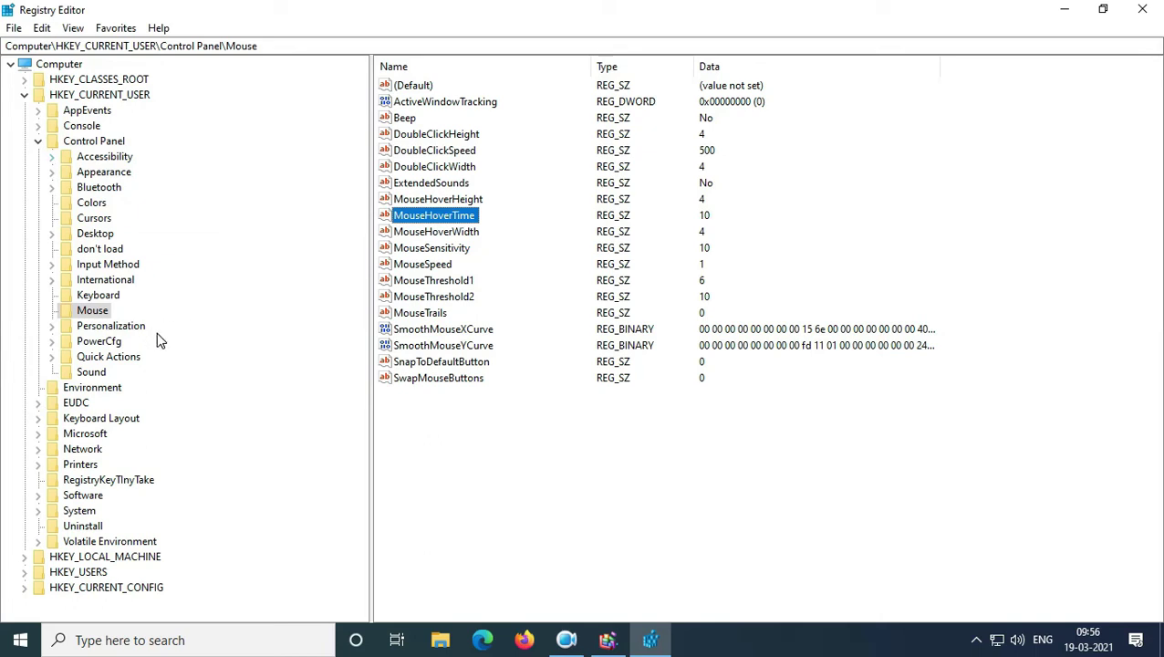
Set MenuShowDelay to 10 in the Control Panel\Desktop key and close Registry Editor.
click(95, 236)
double_click(95, 236)
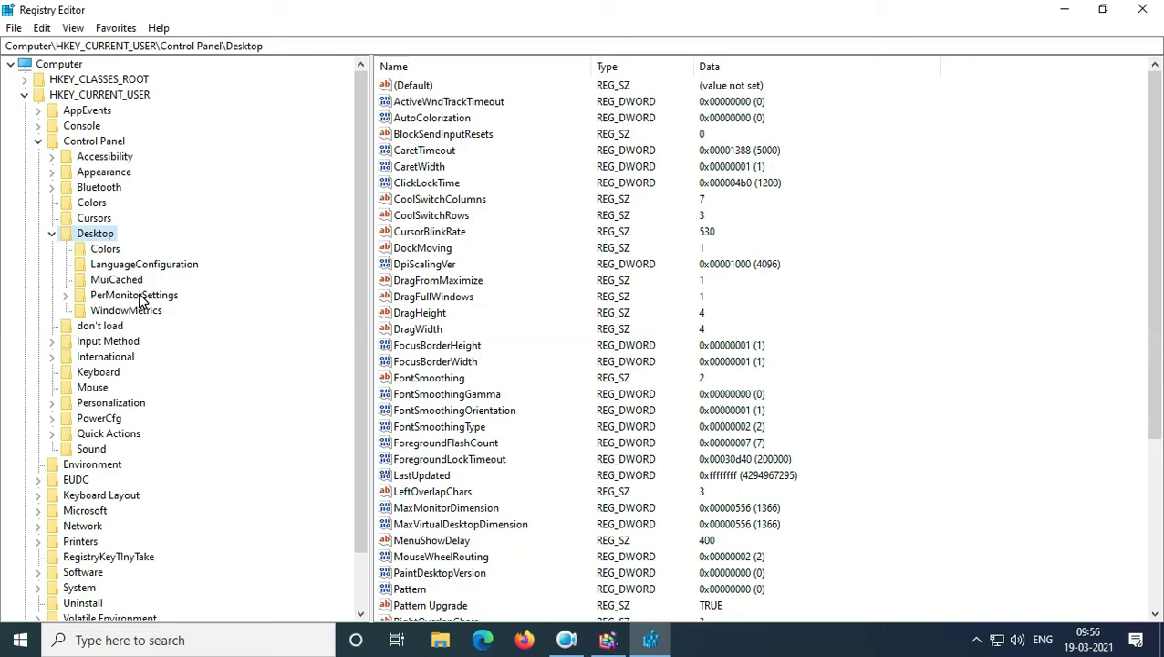
click(402, 235)
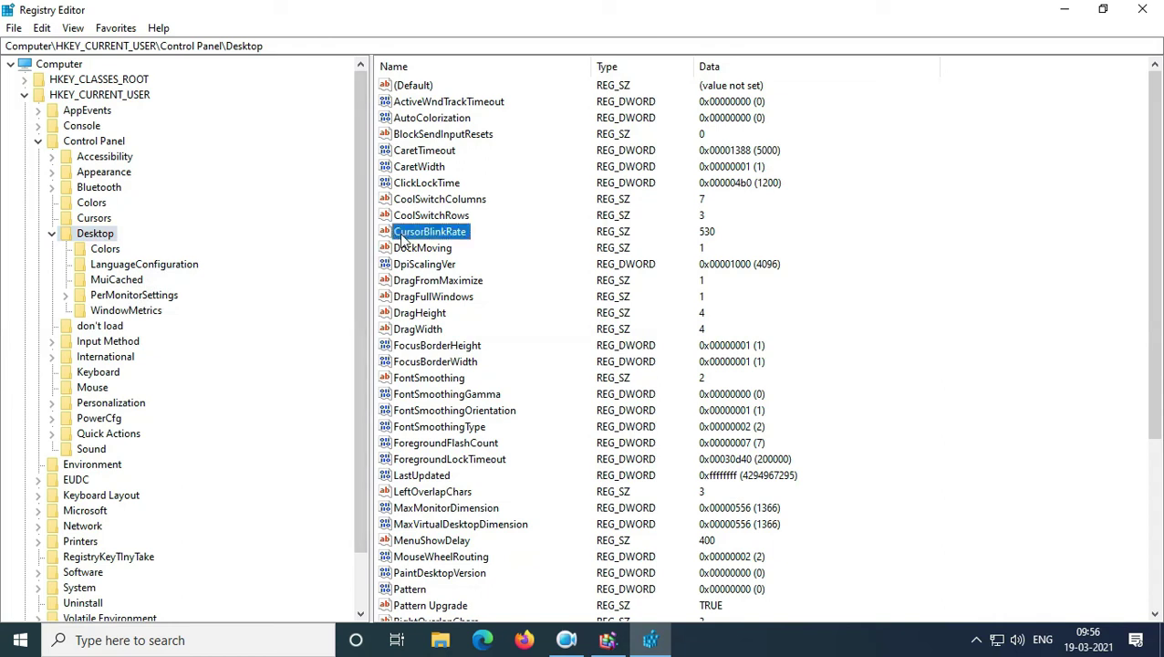
key(m)
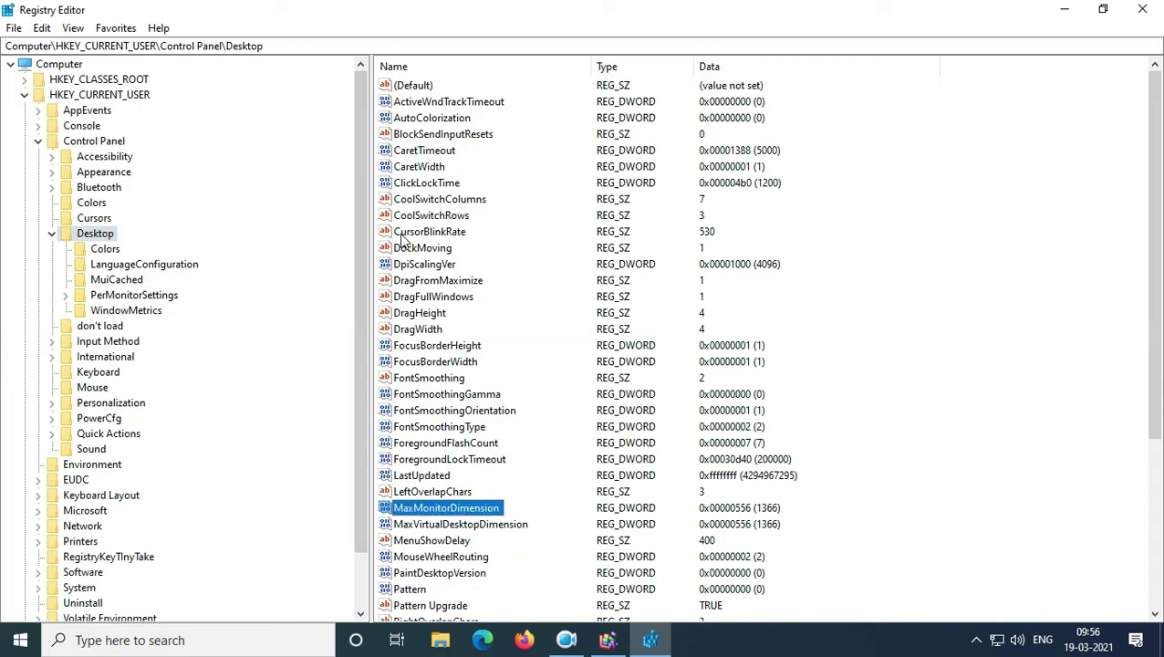
double_click(445, 541)
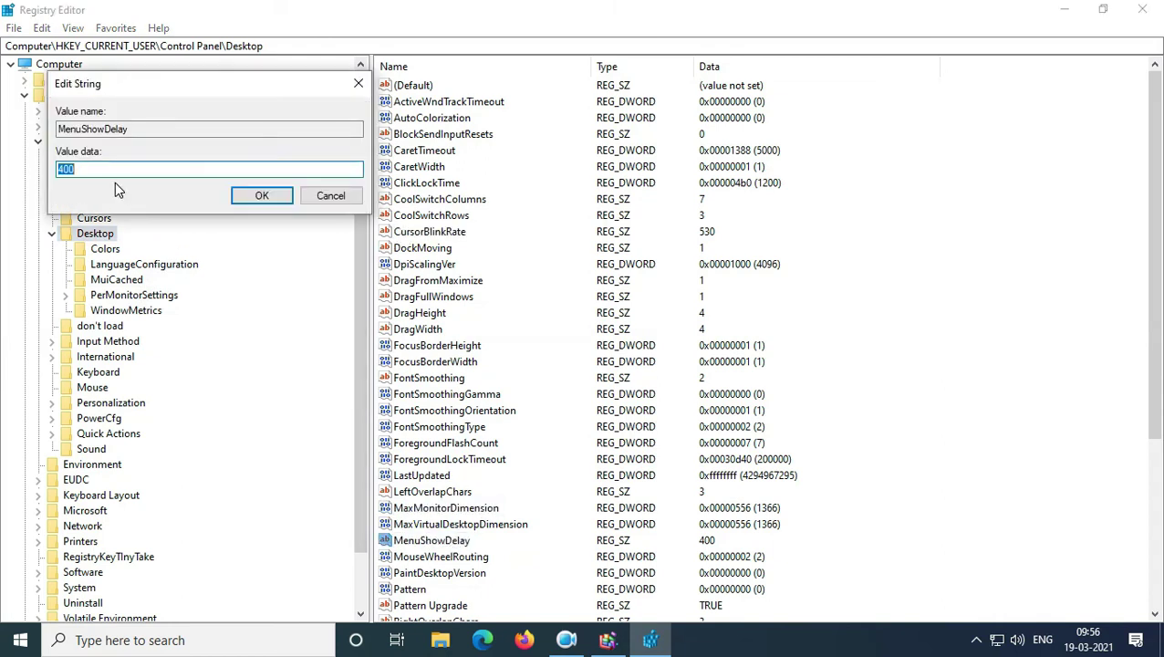
text(10)
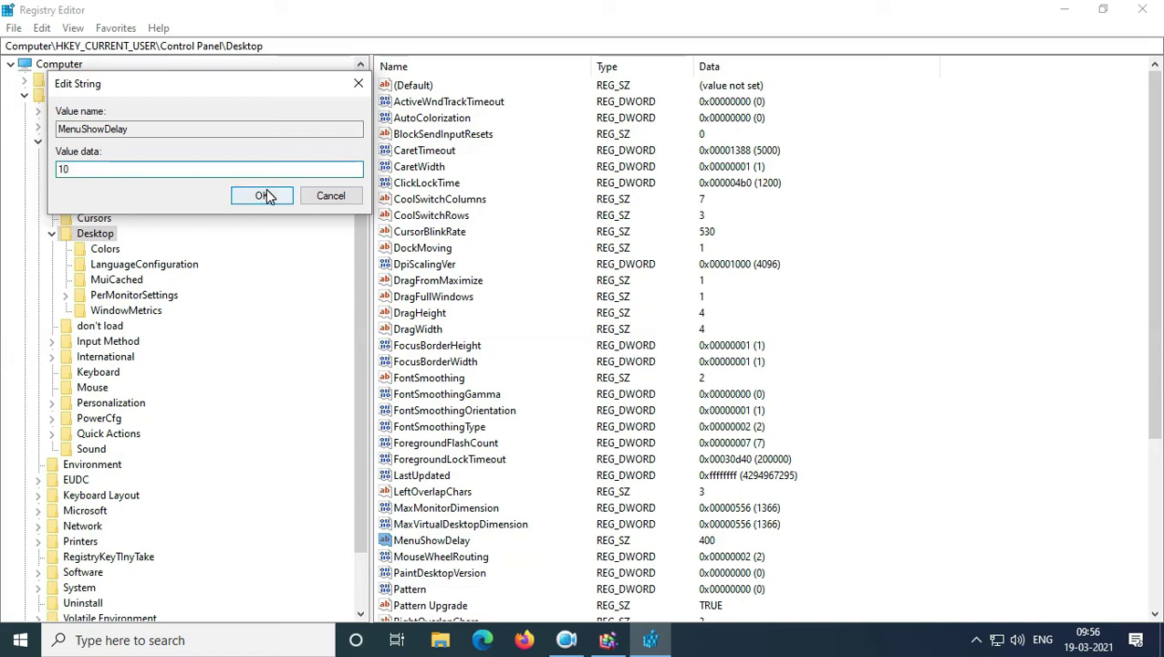
click(263, 195)
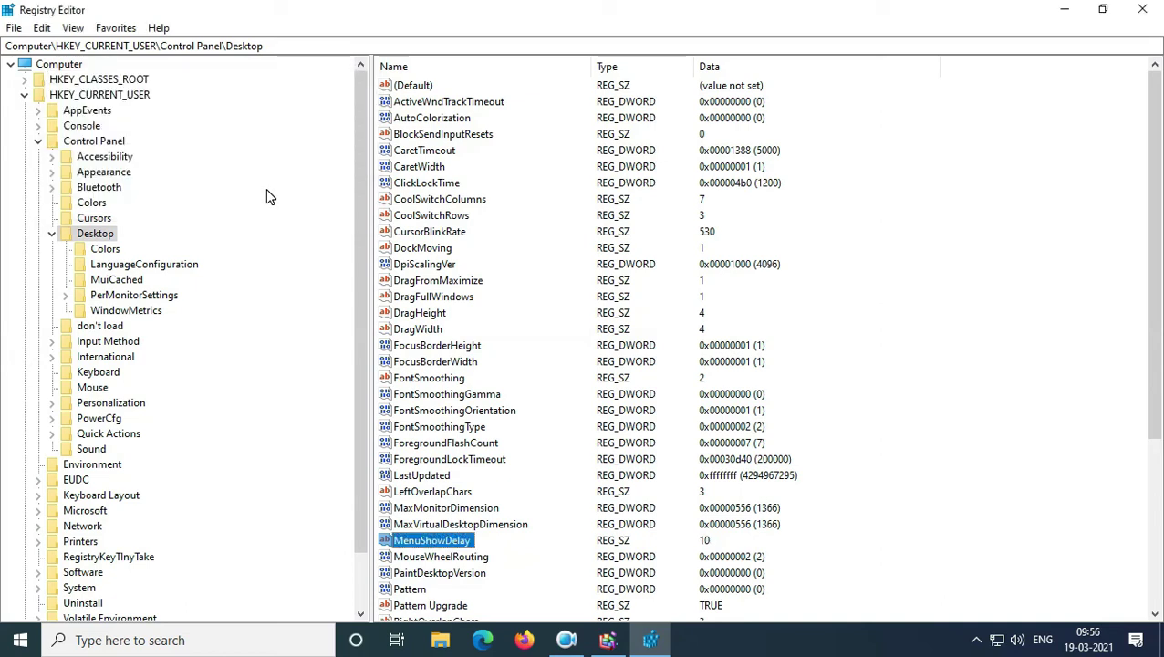
click(1143, 10)
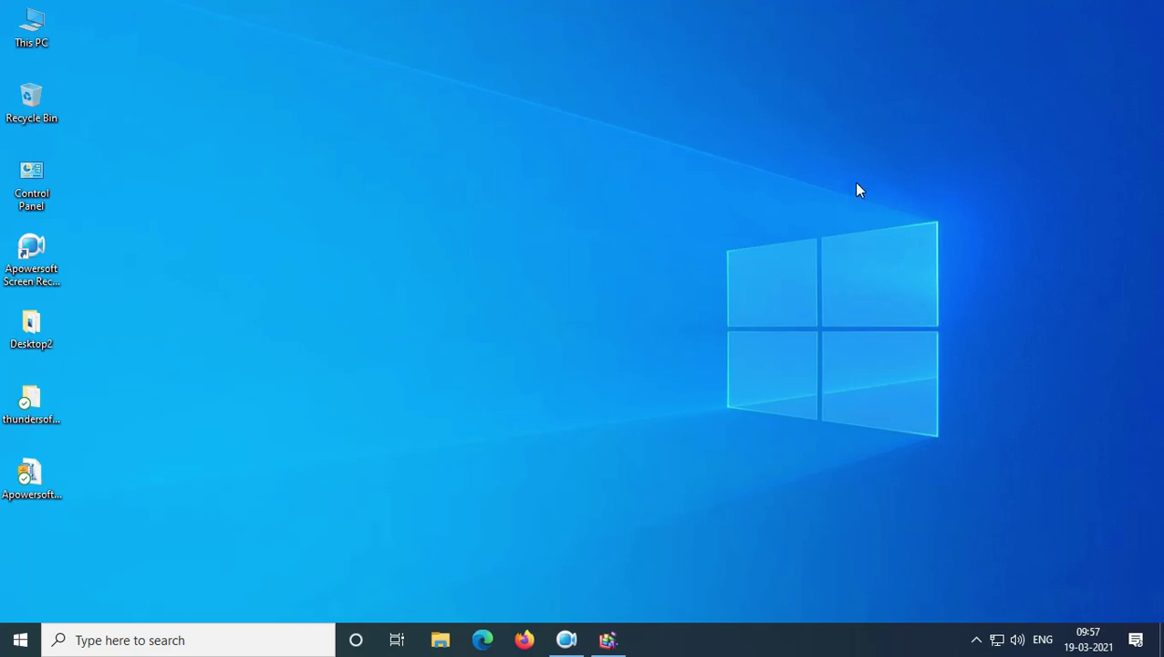
Open the Performance Options through This PC's properties and the advanced system settings.
right_click(25, 37)
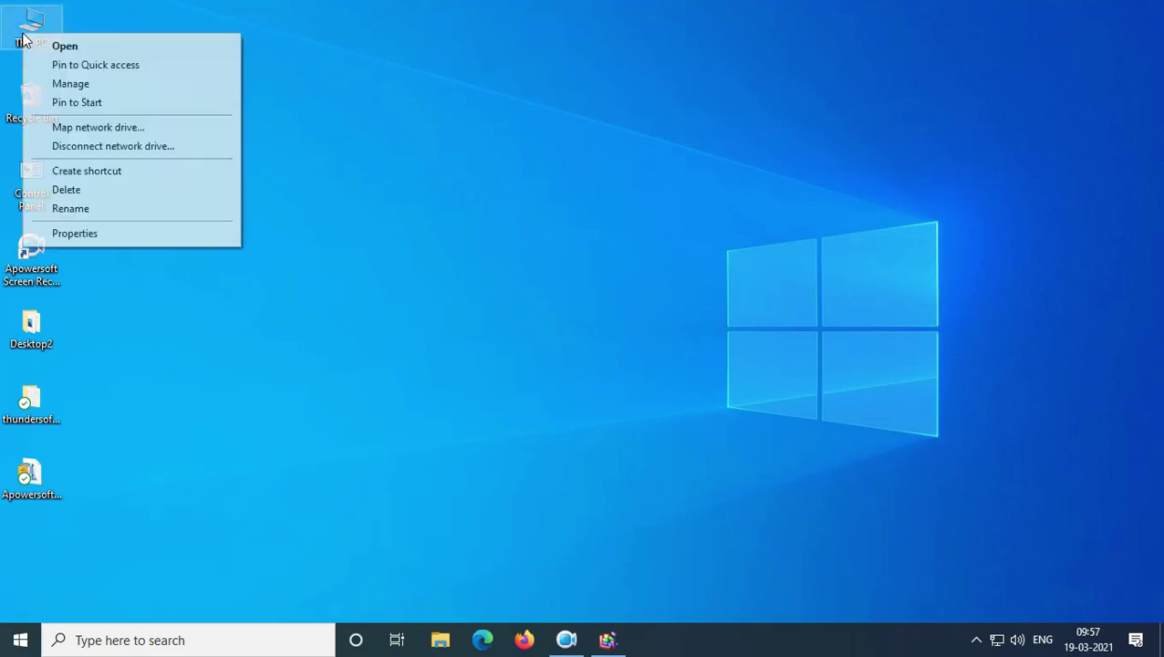
click(102, 233)
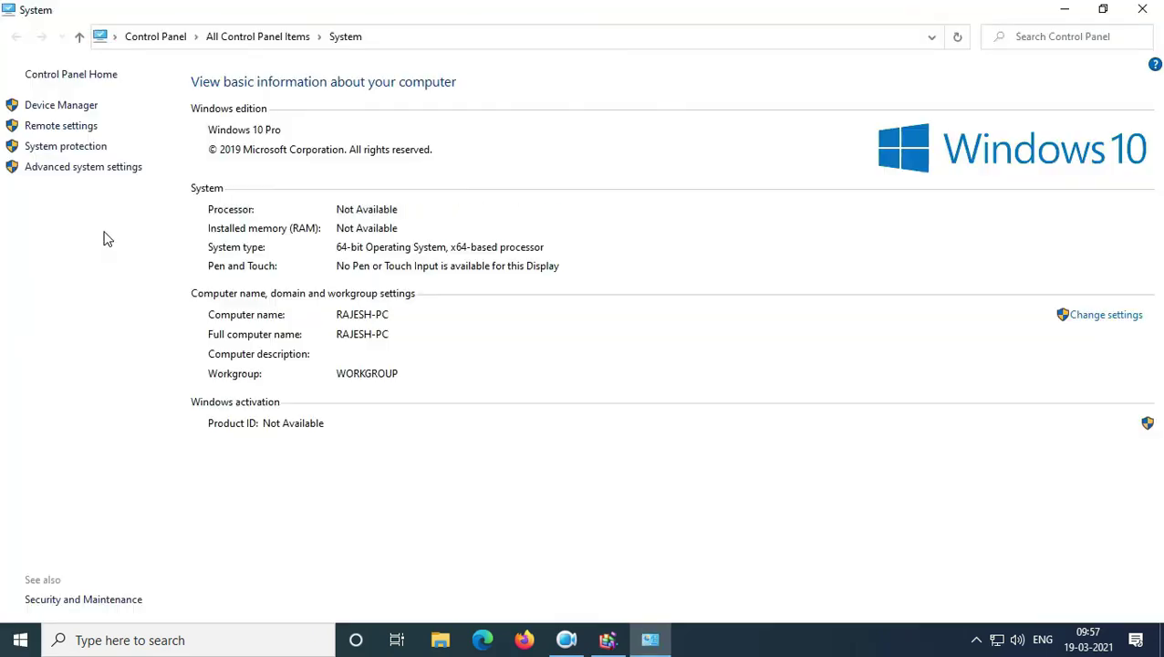
click(73, 168)
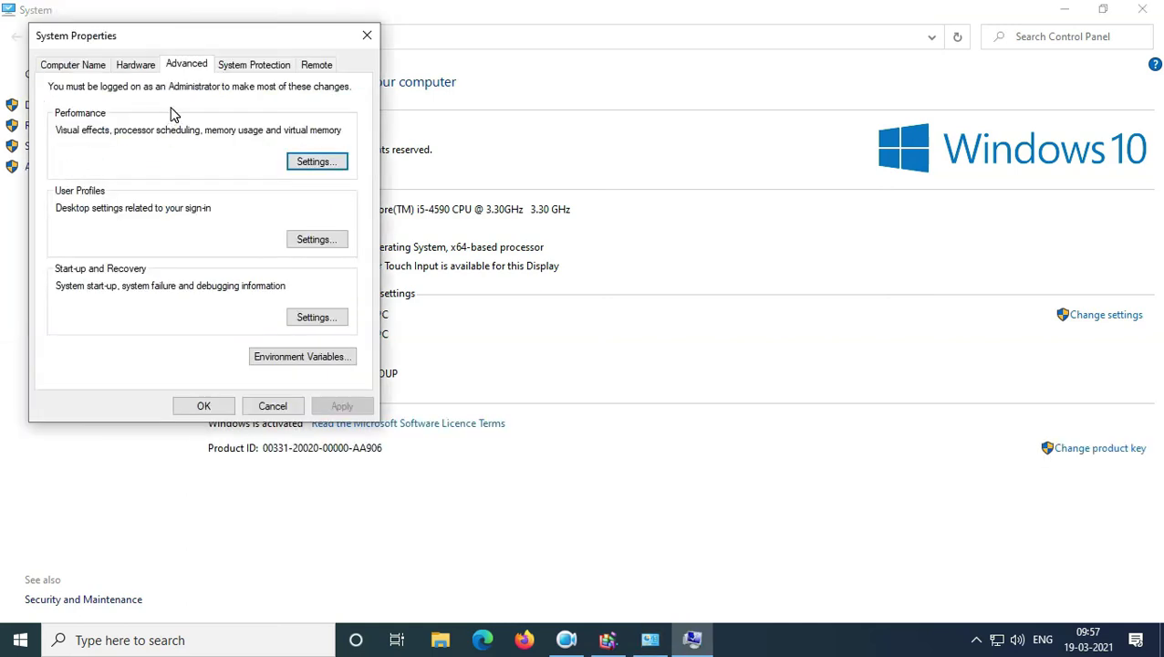
click(304, 161)
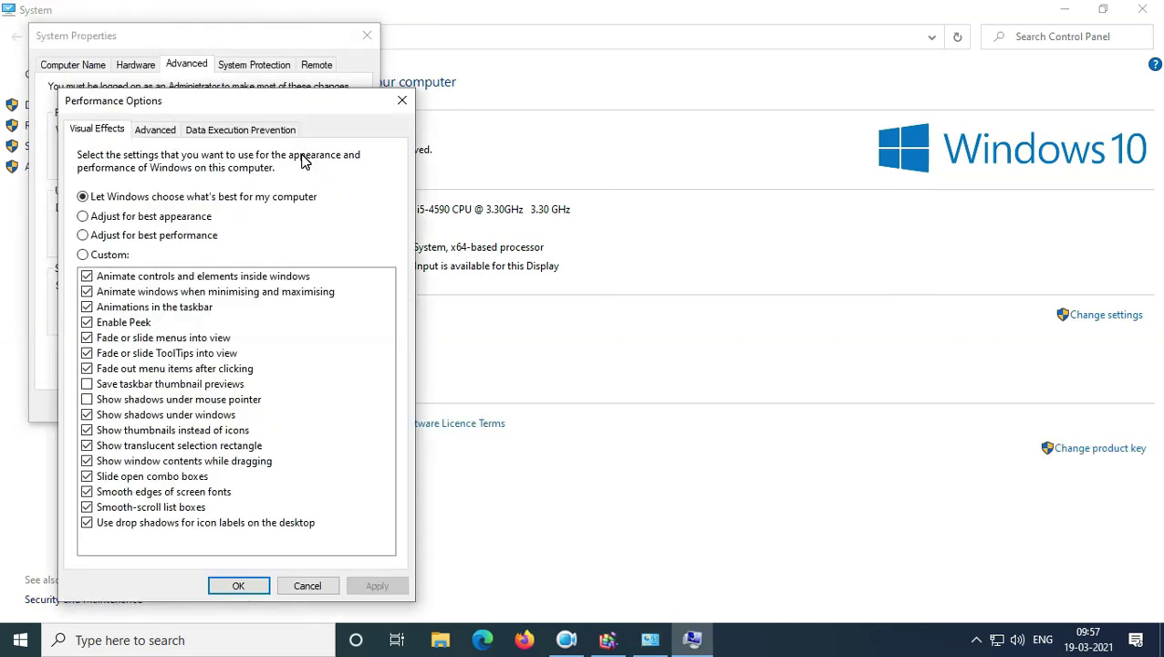
Set the Windows visual effects to Adjust for best performance, then close the system properties and System window.
drag(239, 102, 252, 50)
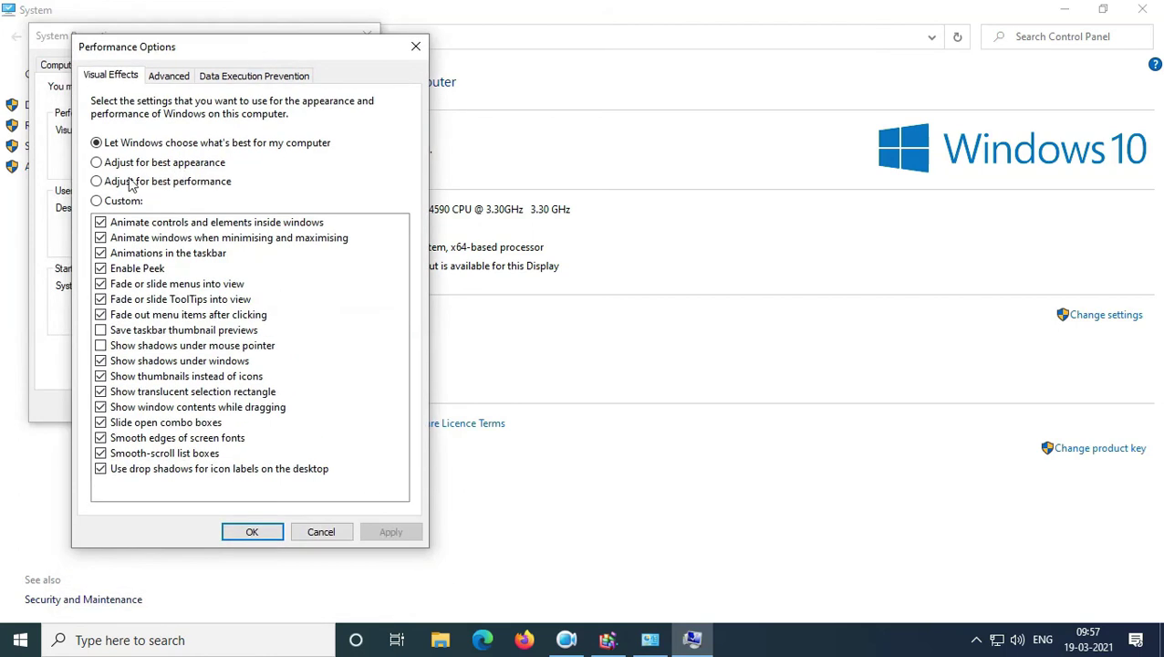
click(97, 182)
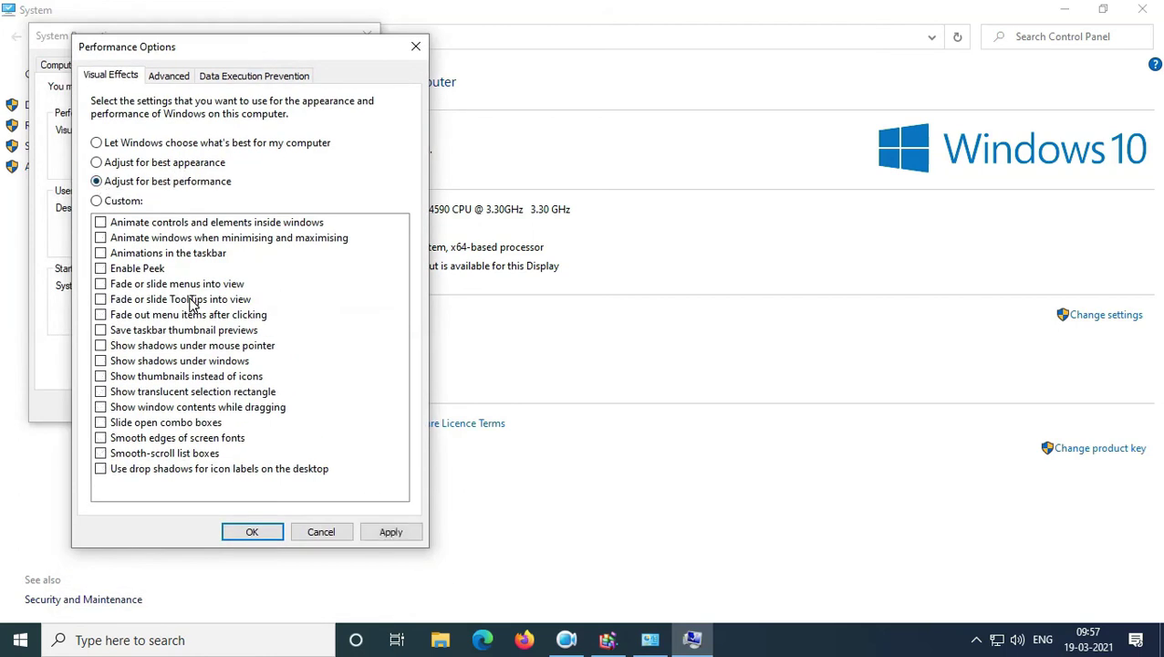
click(97, 201)
click(100, 346)
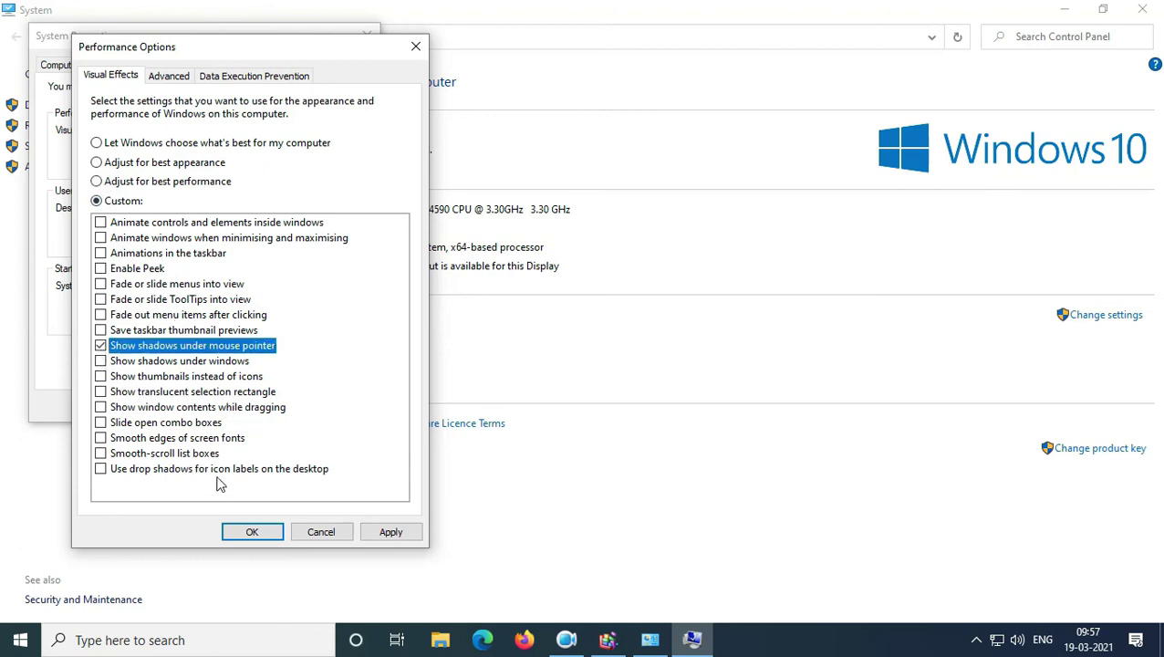
click(96, 181)
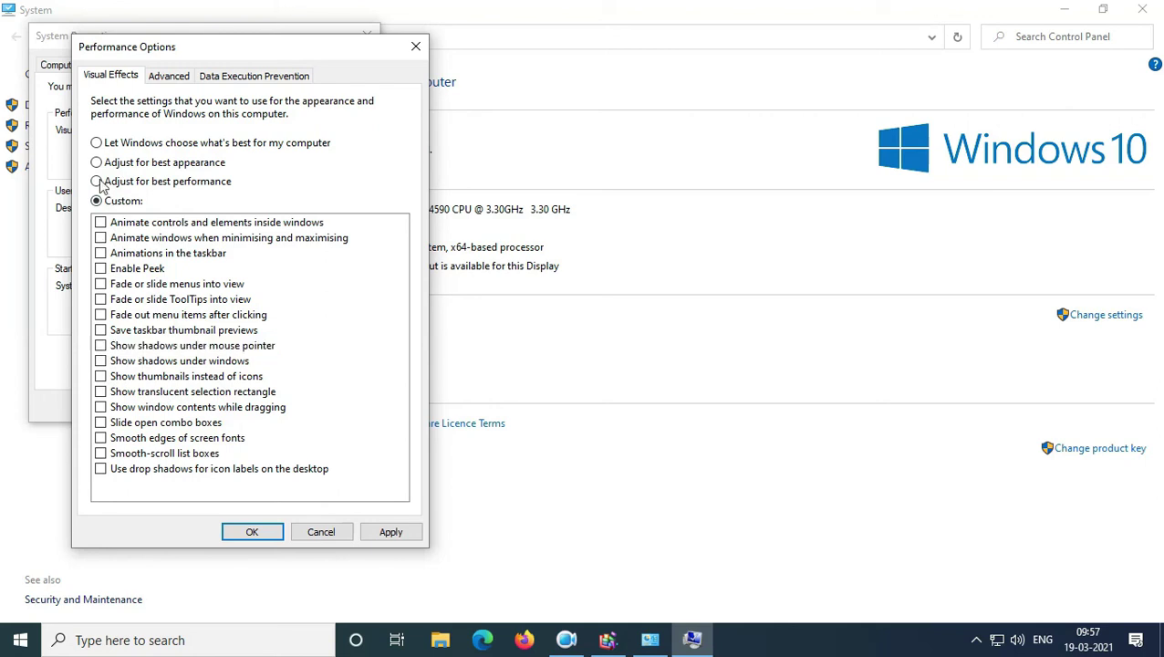
click(230, 533)
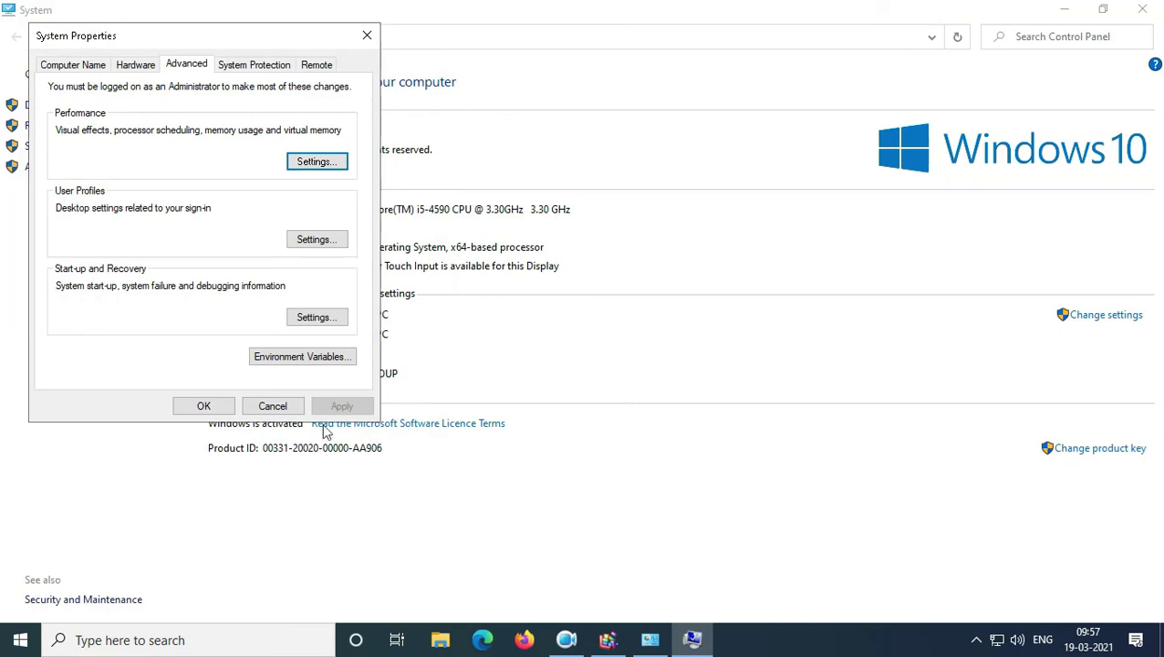
click(215, 406)
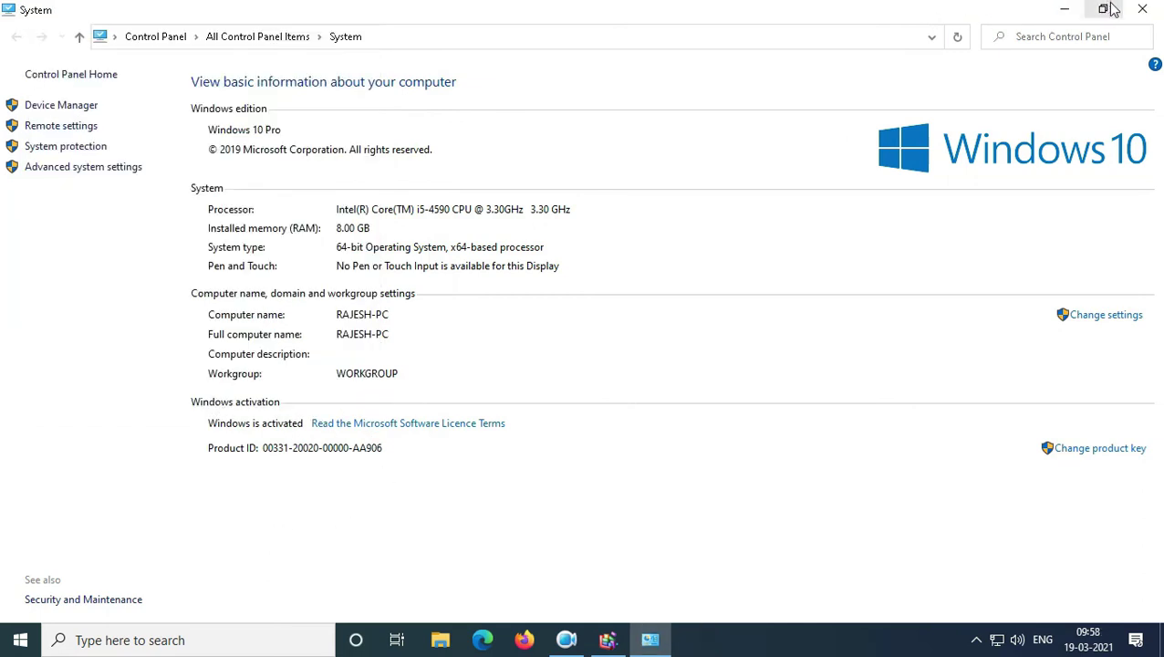
click(1141, 9)
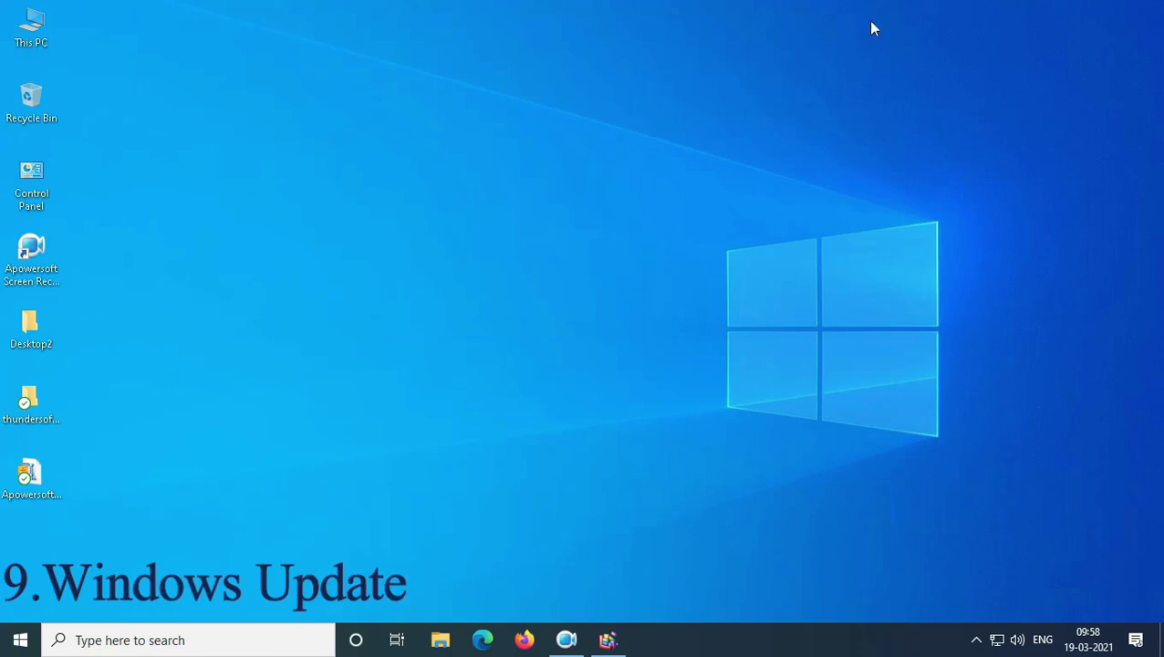
Download the available updates from Windows Update in the Update & Security settings and close Settings.
click(20, 640)
click(22, 560)
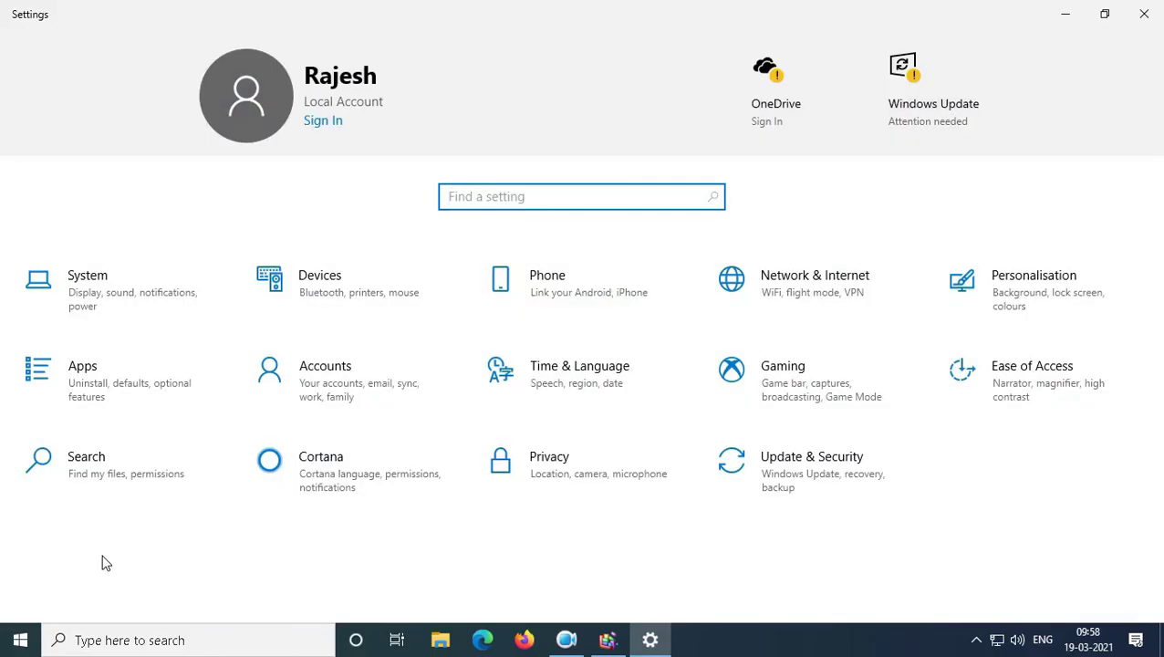
click(763, 468)
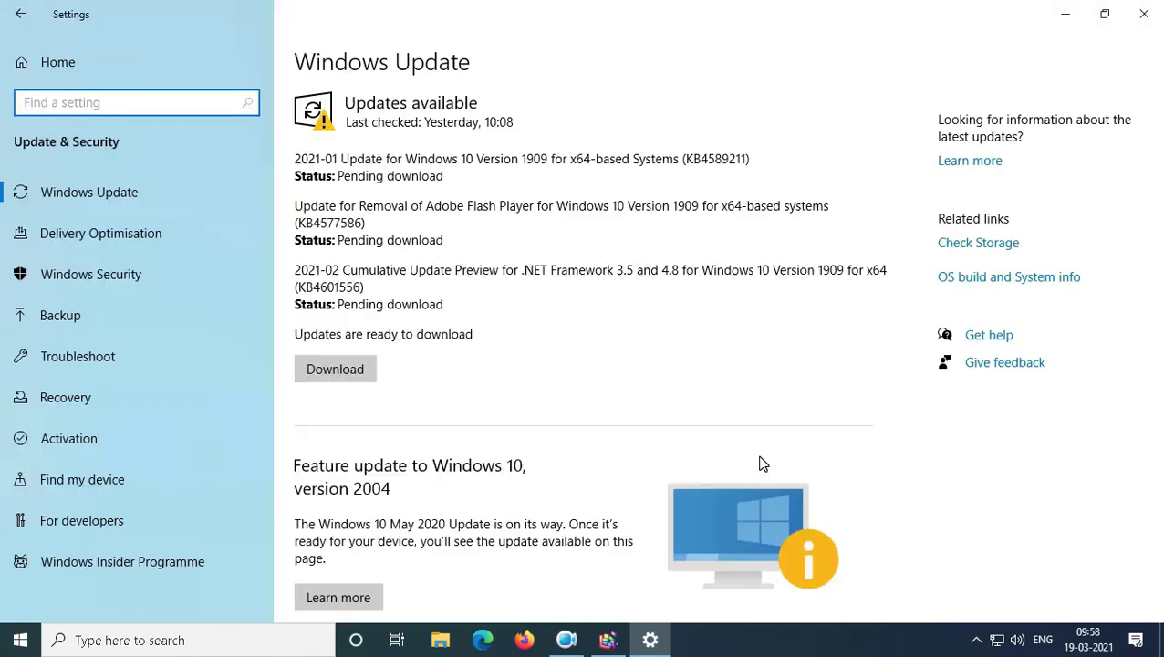
click(350, 369)
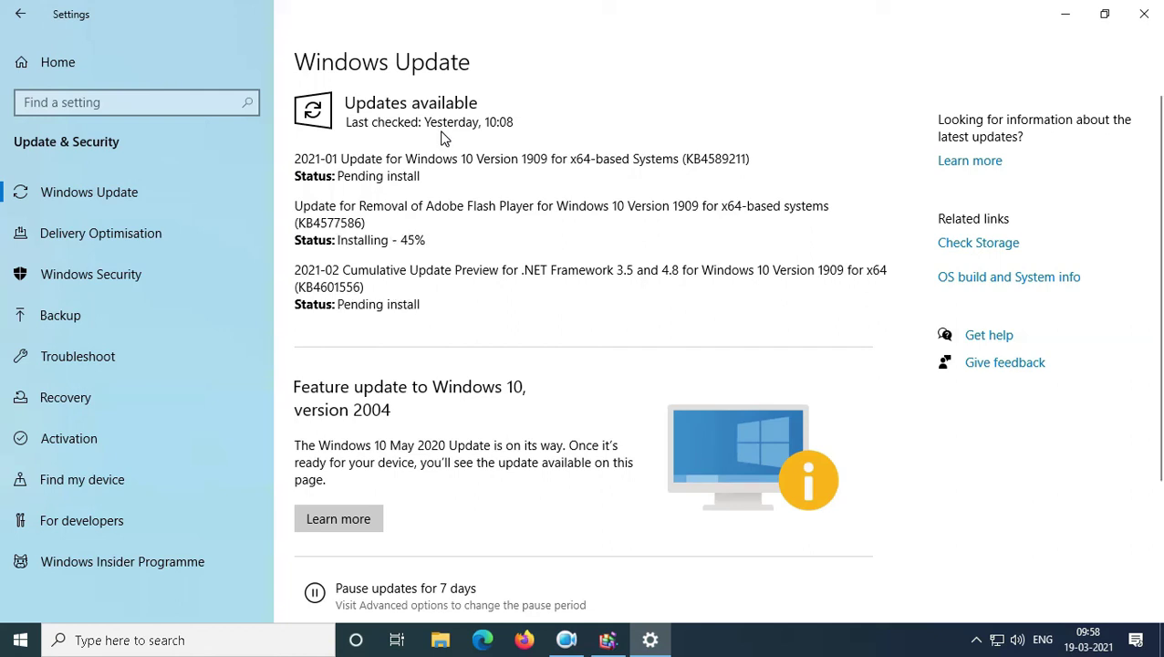
click(1143, 14)
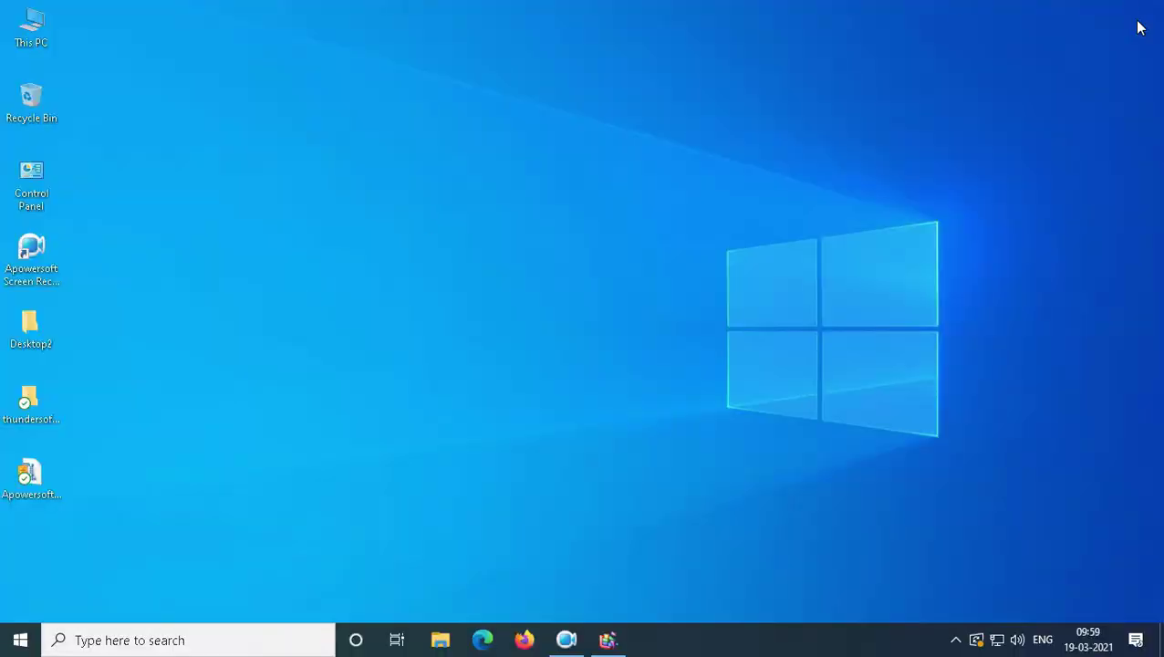
Turn on Storage Sense in the Storage page of the System settings.
click(20, 640)
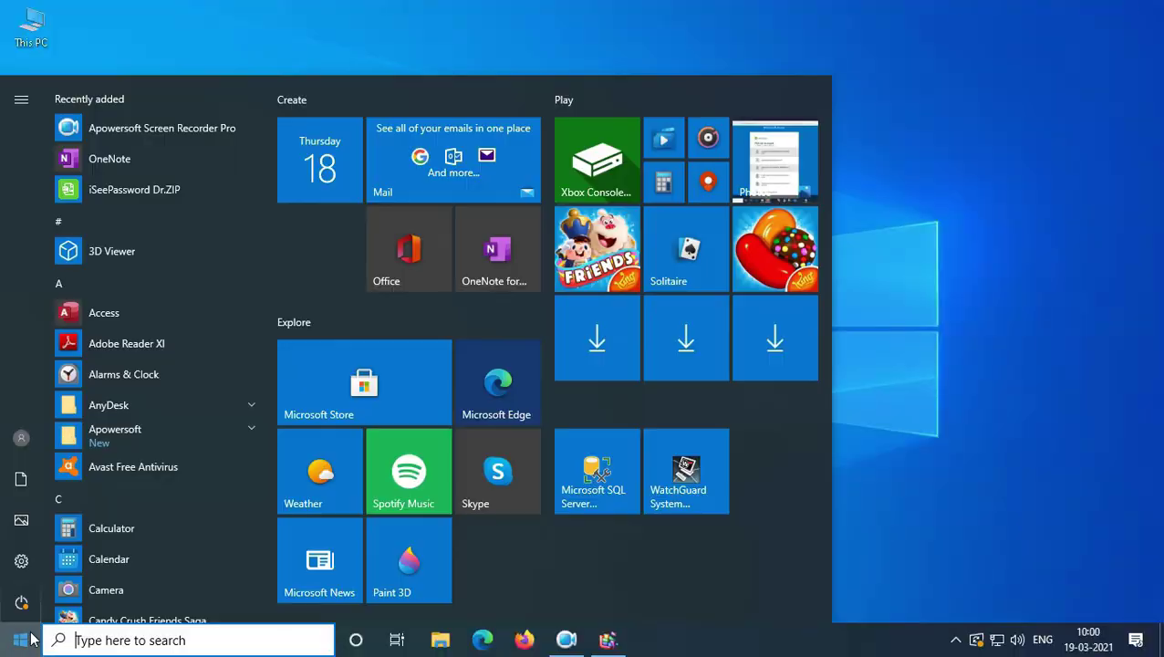
click(26, 566)
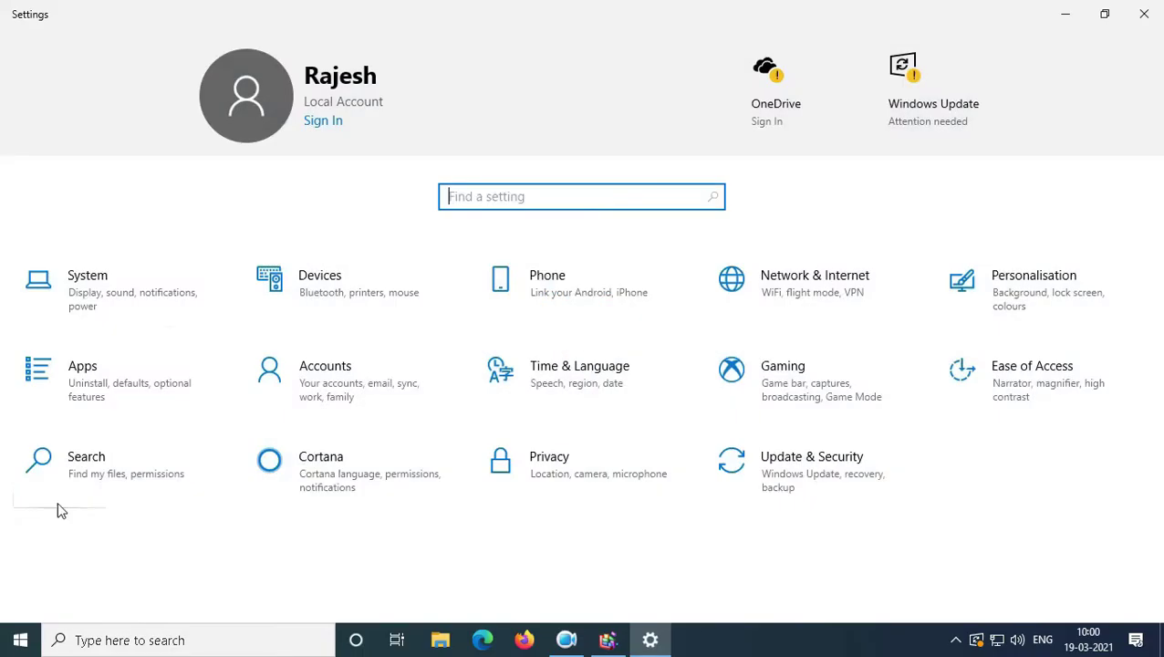
click(135, 292)
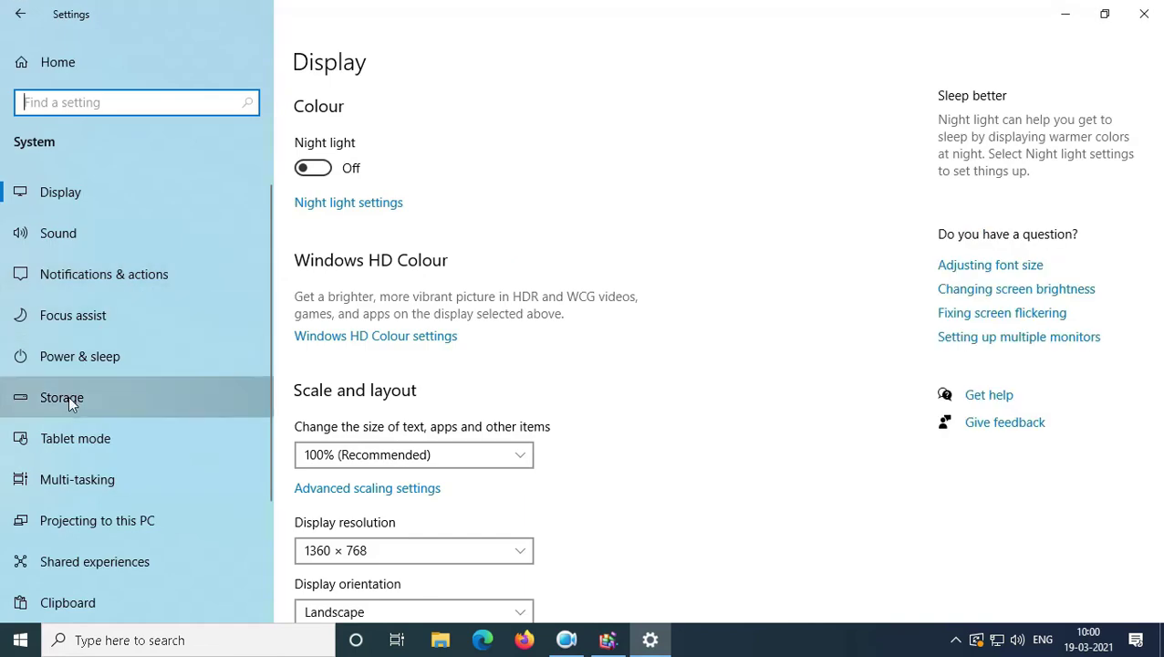
click(69, 398)
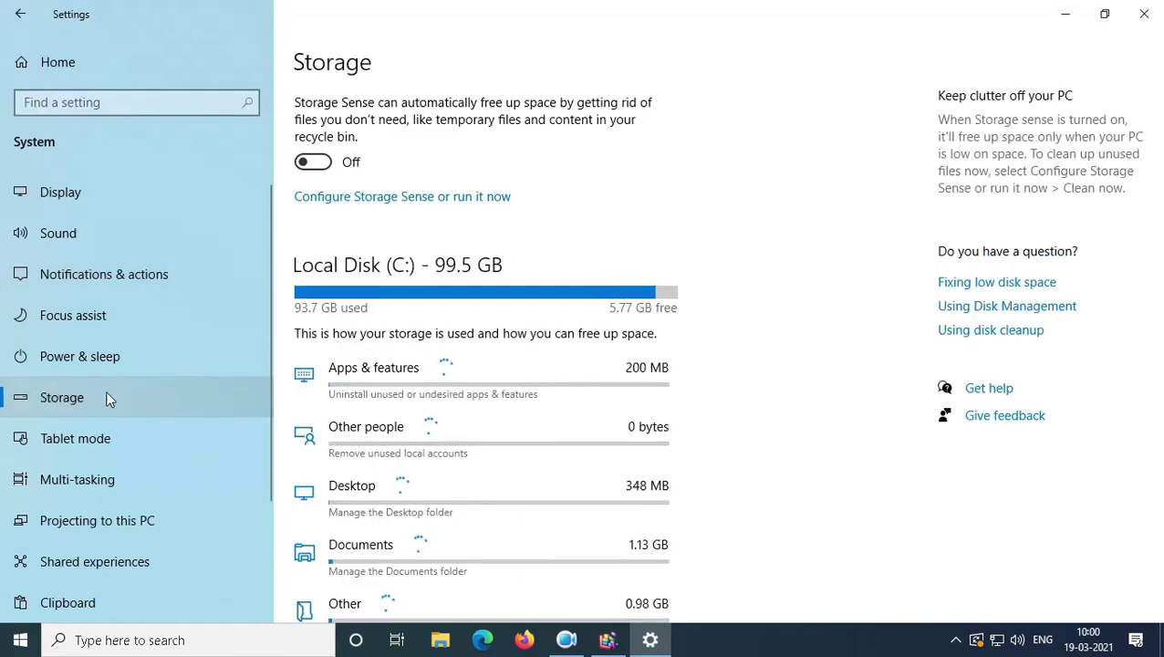
click(317, 164)
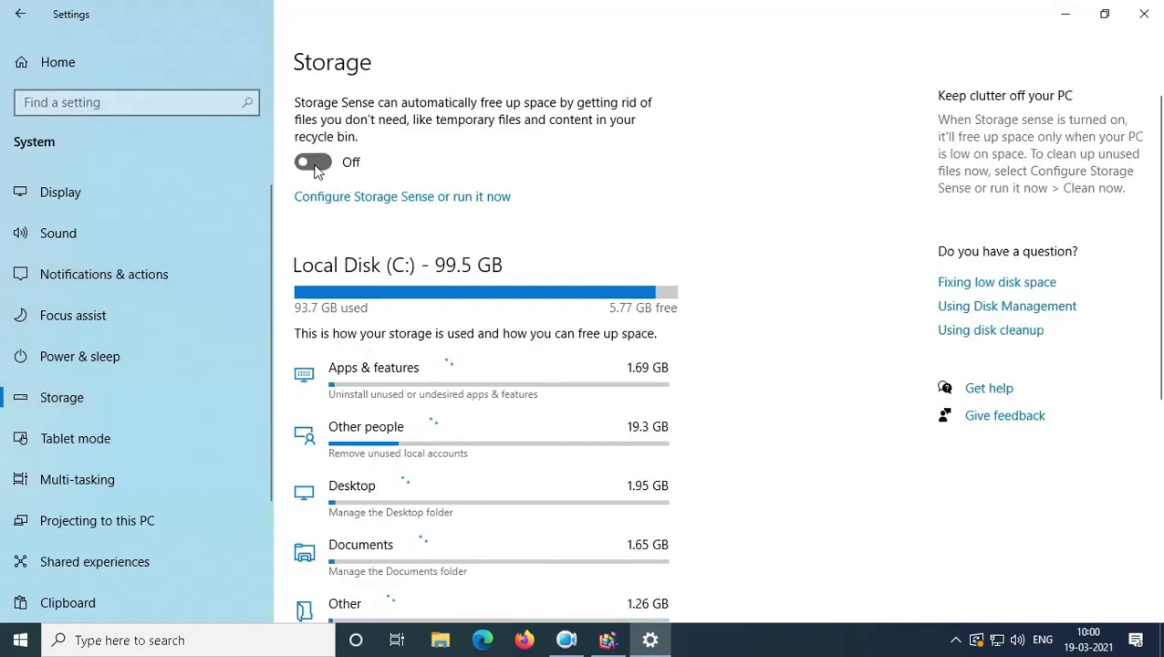
Configure Storage Sense to delete temporary files that apps aren't using, review its remaining options and close Settings.
click(391, 199)
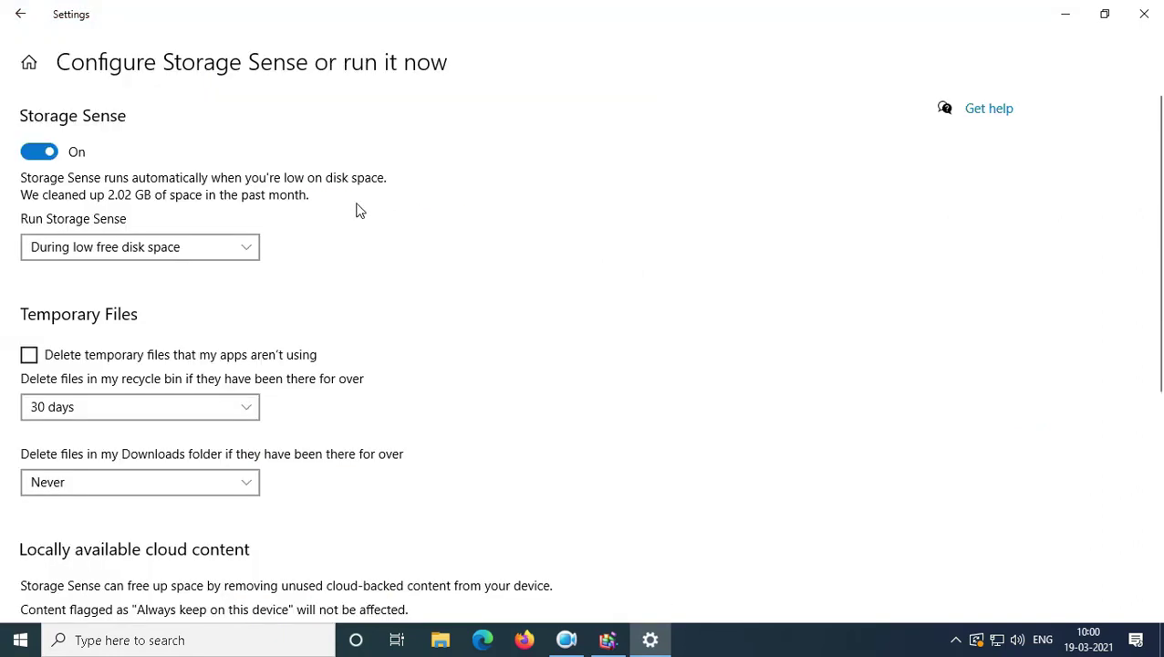
click(29, 359)
scroll(209, 413, down, 2)
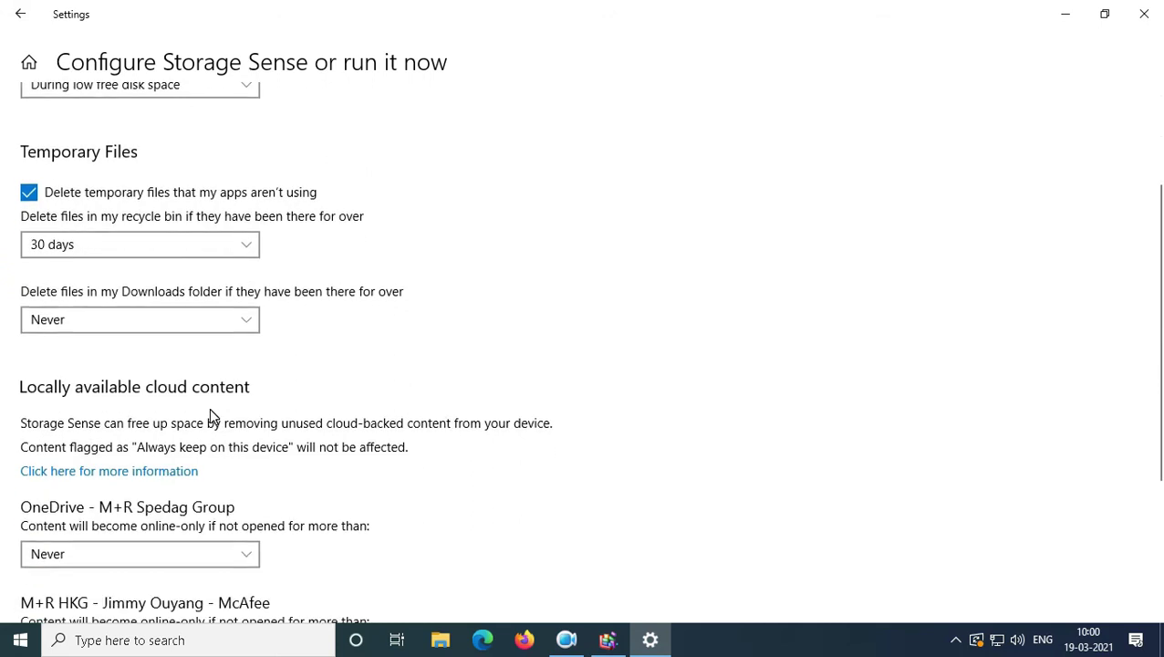
scroll(209, 410, down, 1)
scroll(210, 416, down, 2)
scroll(211, 416, up, 1)
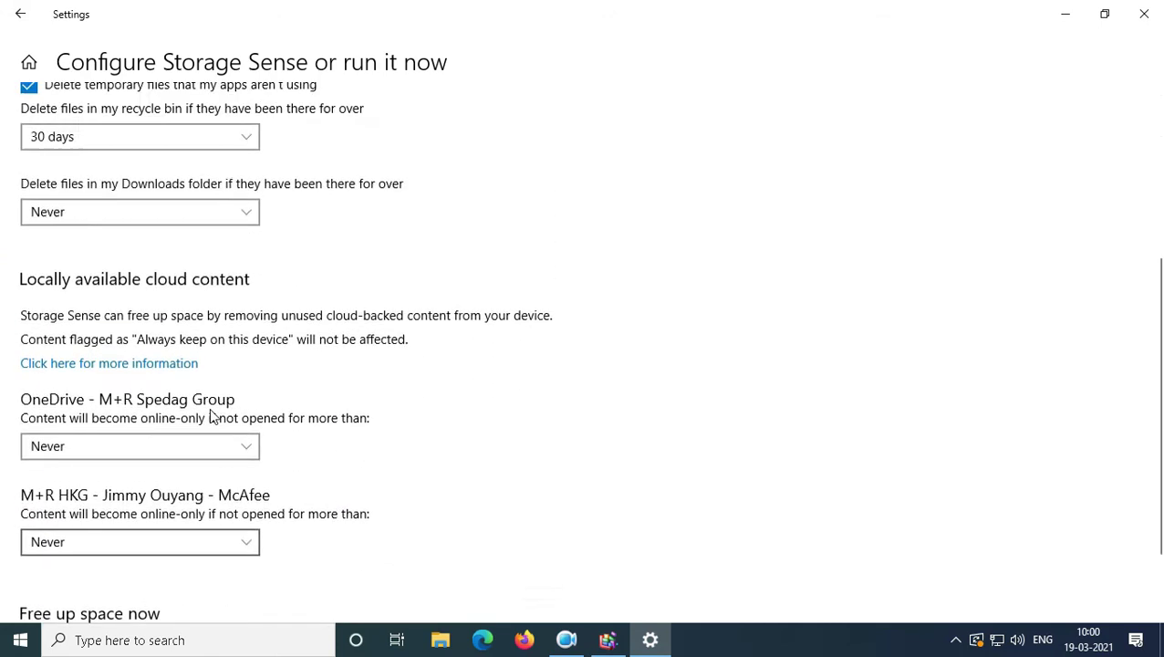
scroll(211, 415, up, 3)
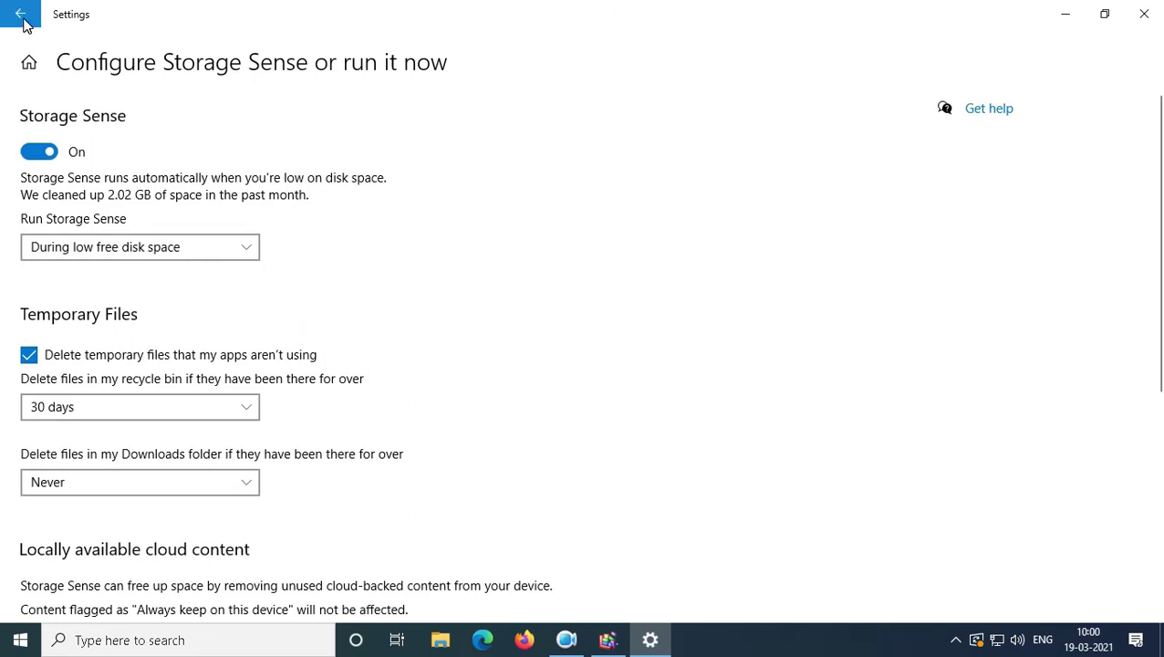
click(1146, 21)
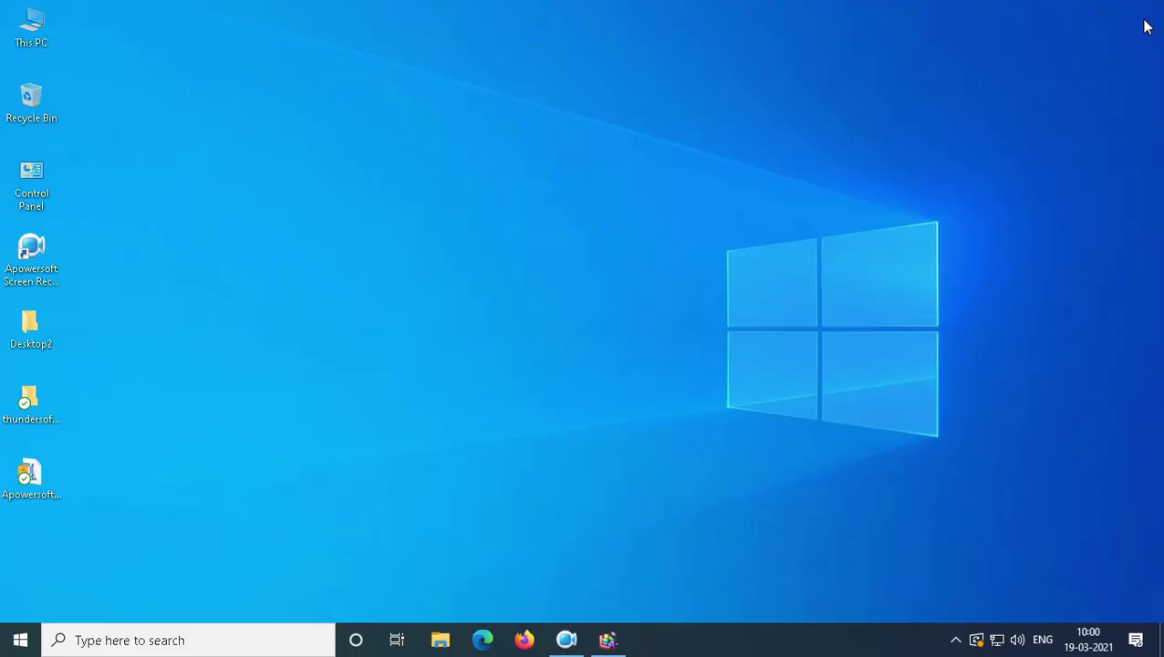